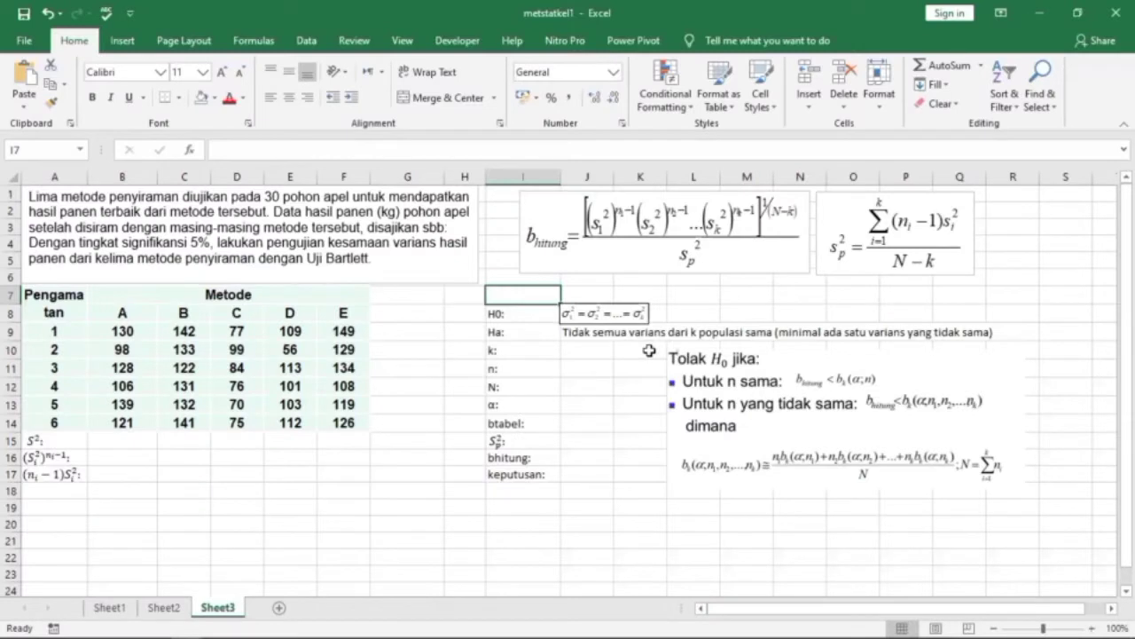
Paste the heading "varians hasil panen kelima metode" into I7 and shade I7:K7 light orange.
type("varians hasil panen kelima metode")
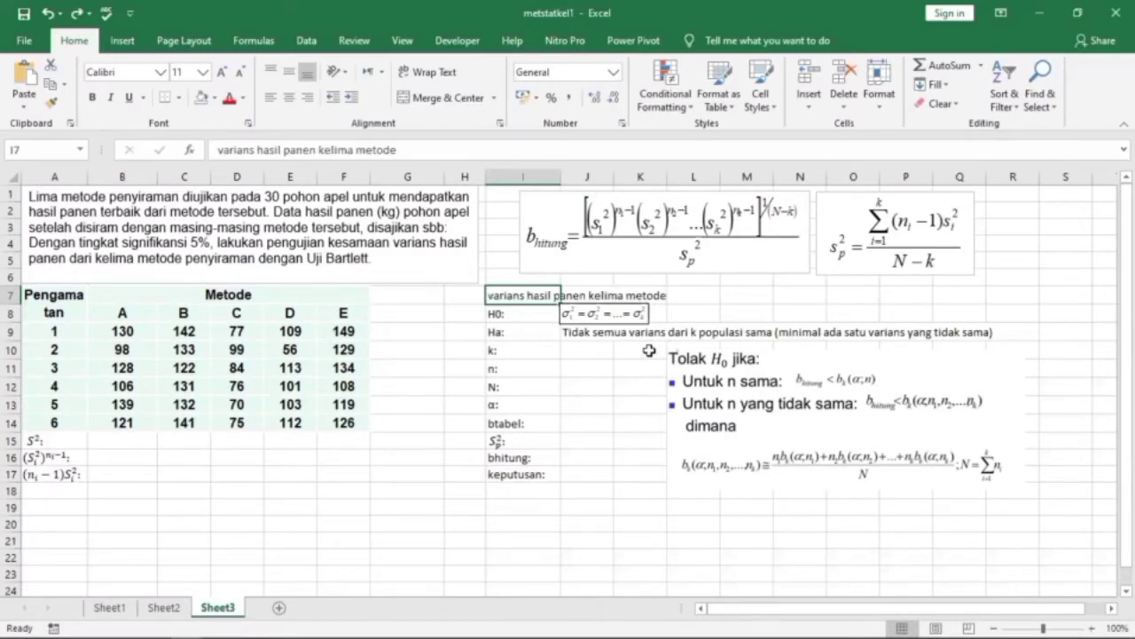
key("shift+Right")
key("shift+Right")
key("Down")
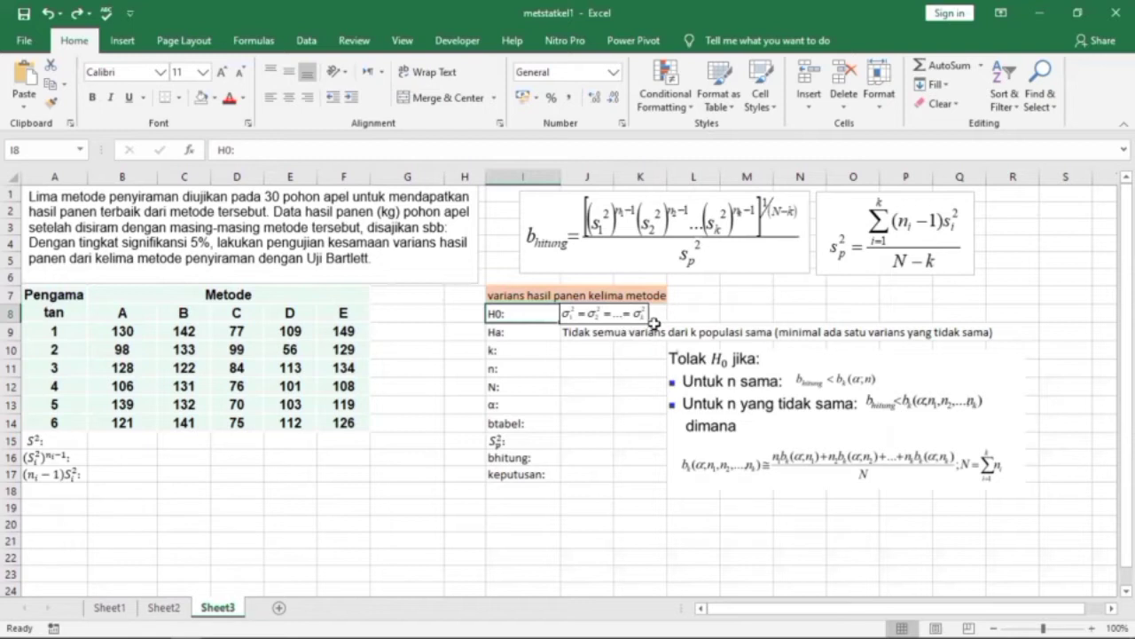
key("Down")
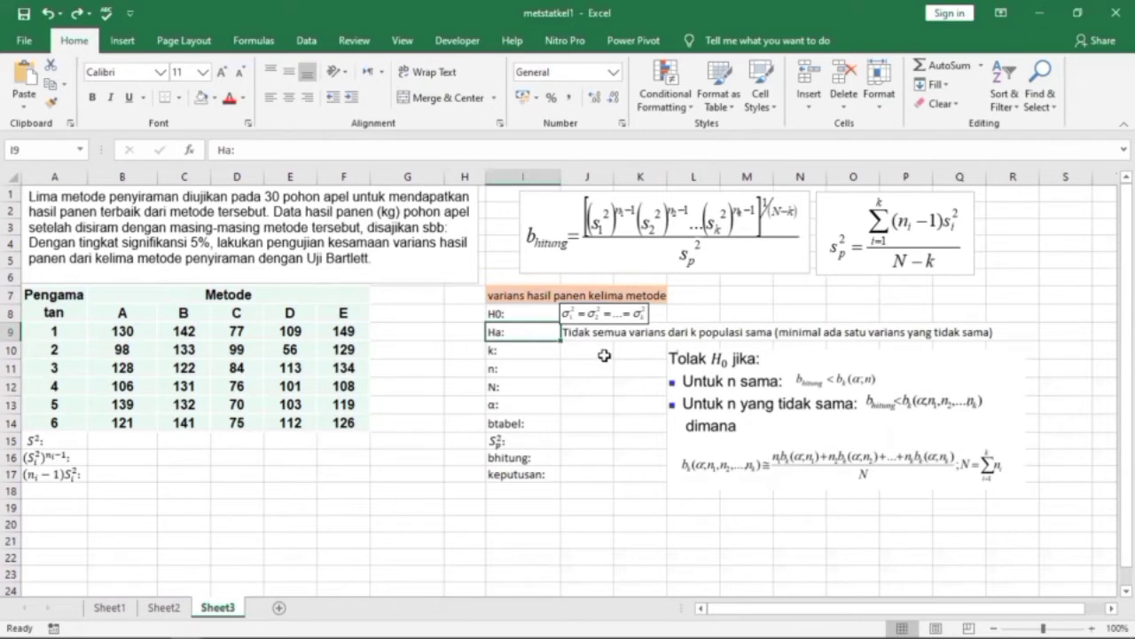
Enter the number of groups k as 5 in J10 and the group size n as 6 in J11.
left_click(604, 355)
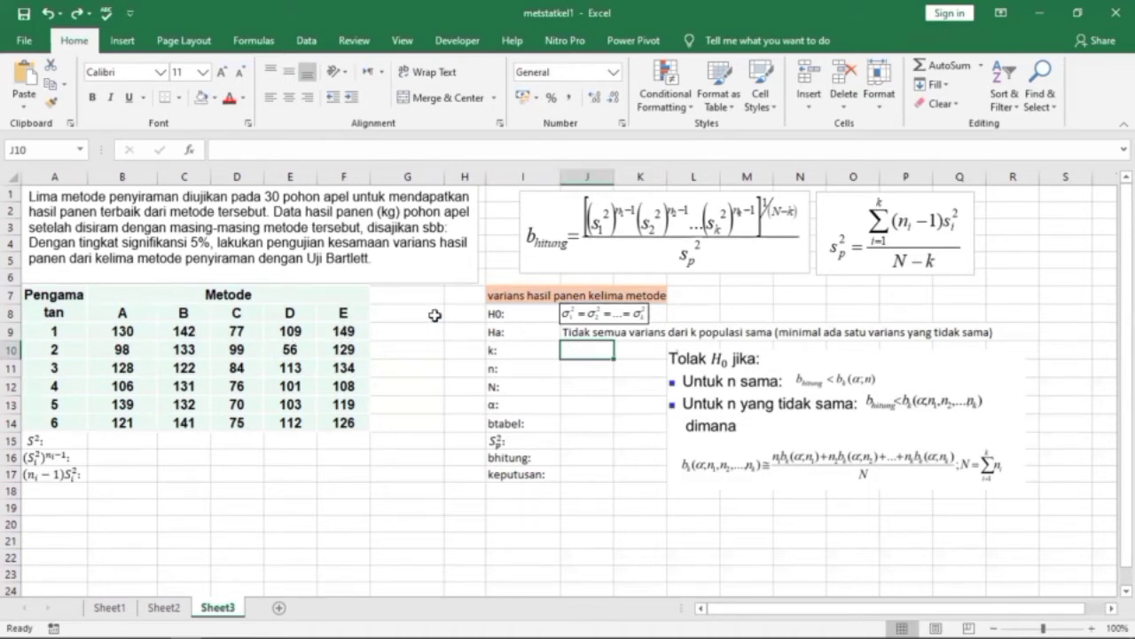
type("5")
key("Return")
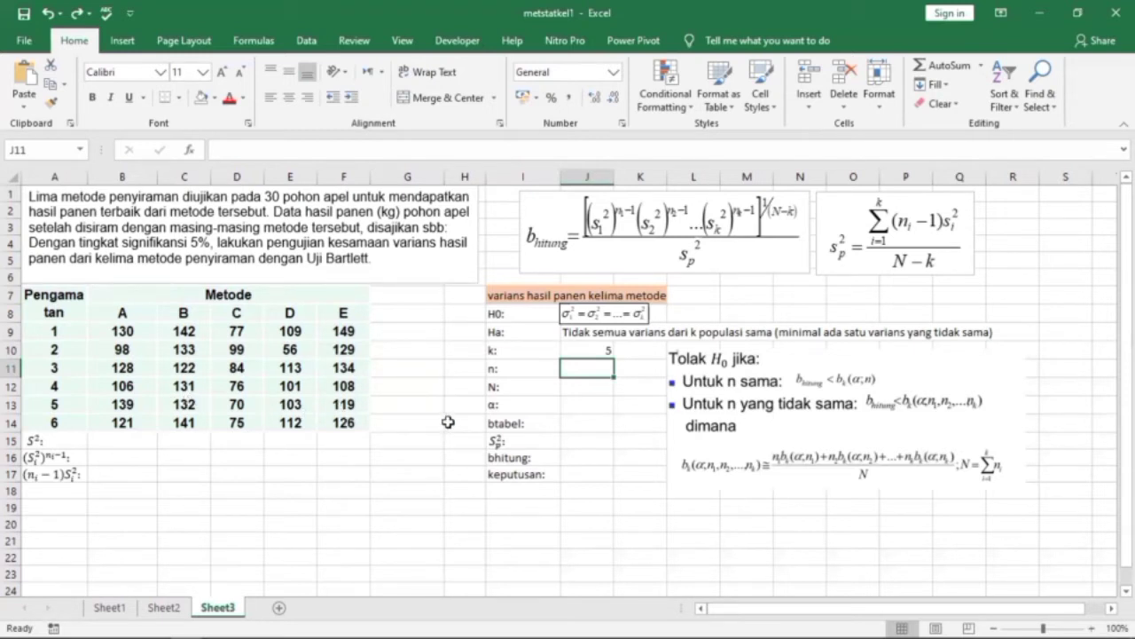
type("6")
Fill in the remaining test parameters: N as 30 in J12, α as 0,05 in J13 and btabel as 0,6646 in J14.
left_click(588, 395)
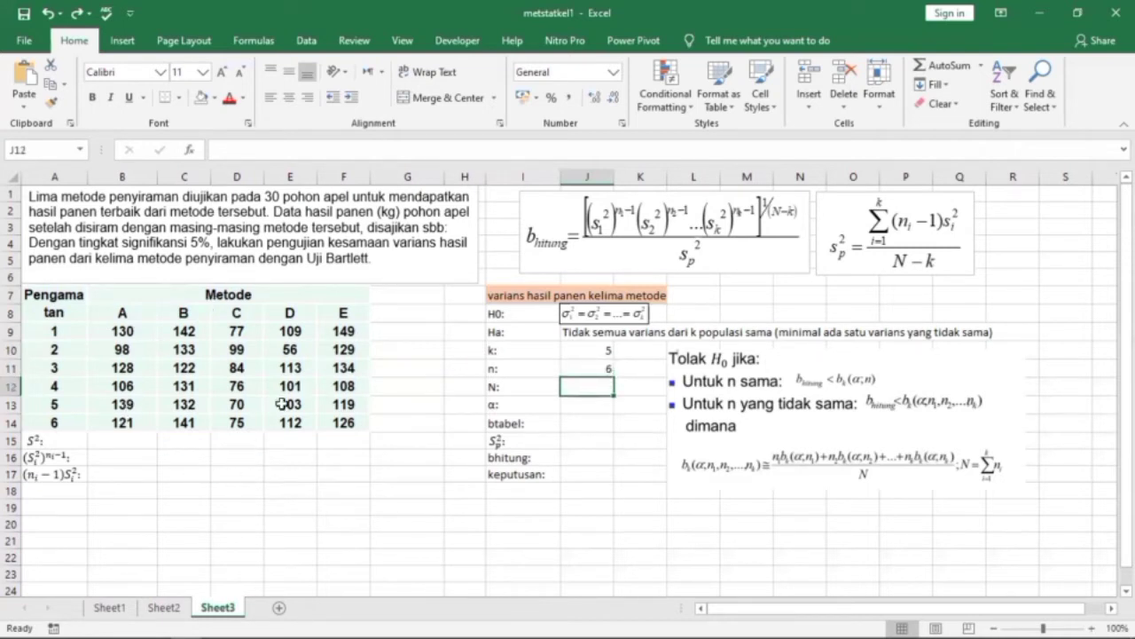
type("30")
key("ctrl+Return")
left_click(587, 409)
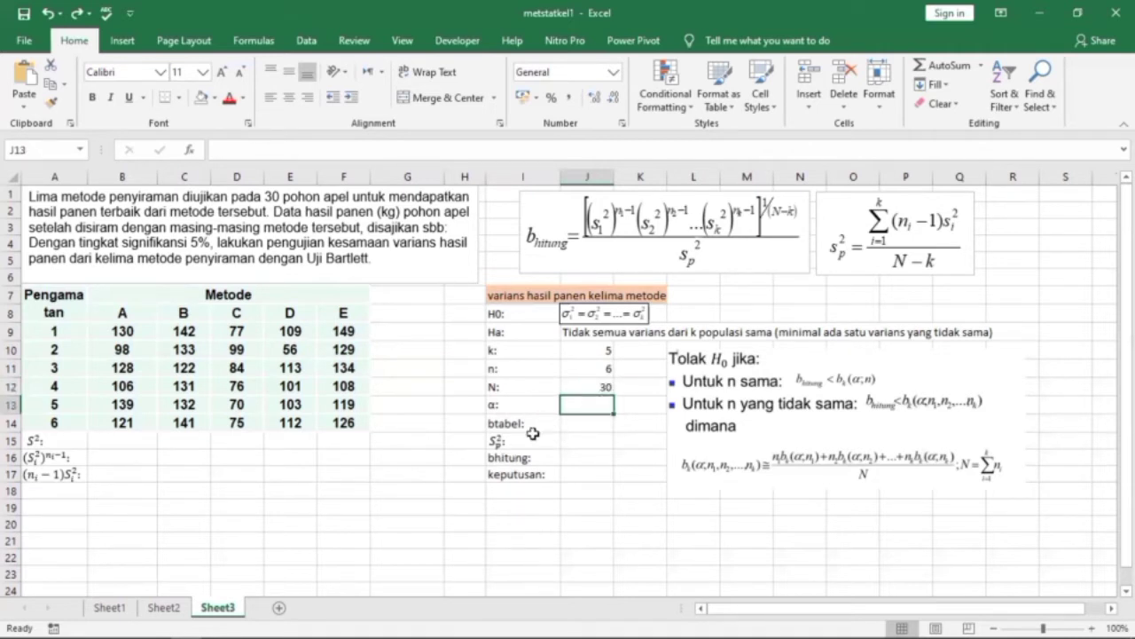
type("0,05")
key("ctrl+Return")
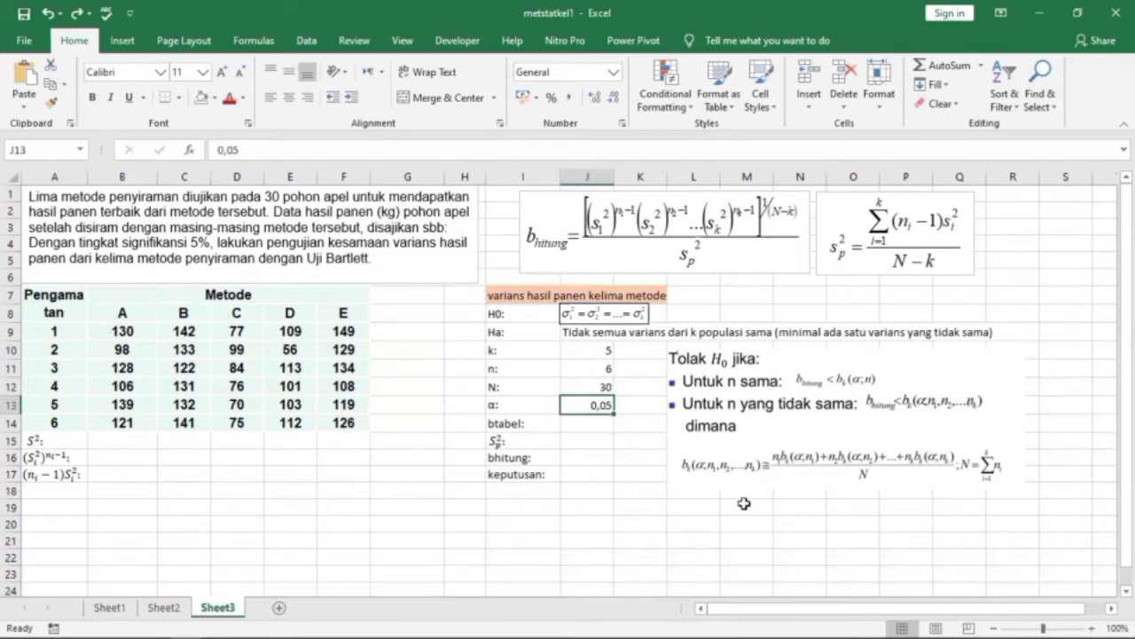
key("Down")
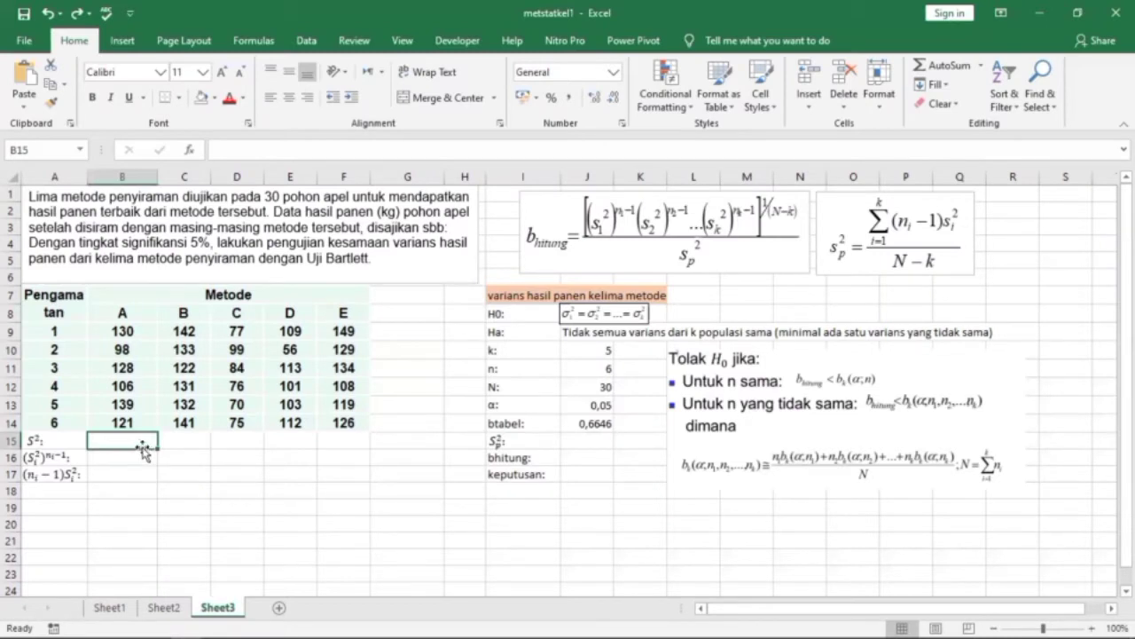
Calculate each method's sample variance in row 15 with =VAR.S(B9:B14) in B15, filled across to F15.
type("=")
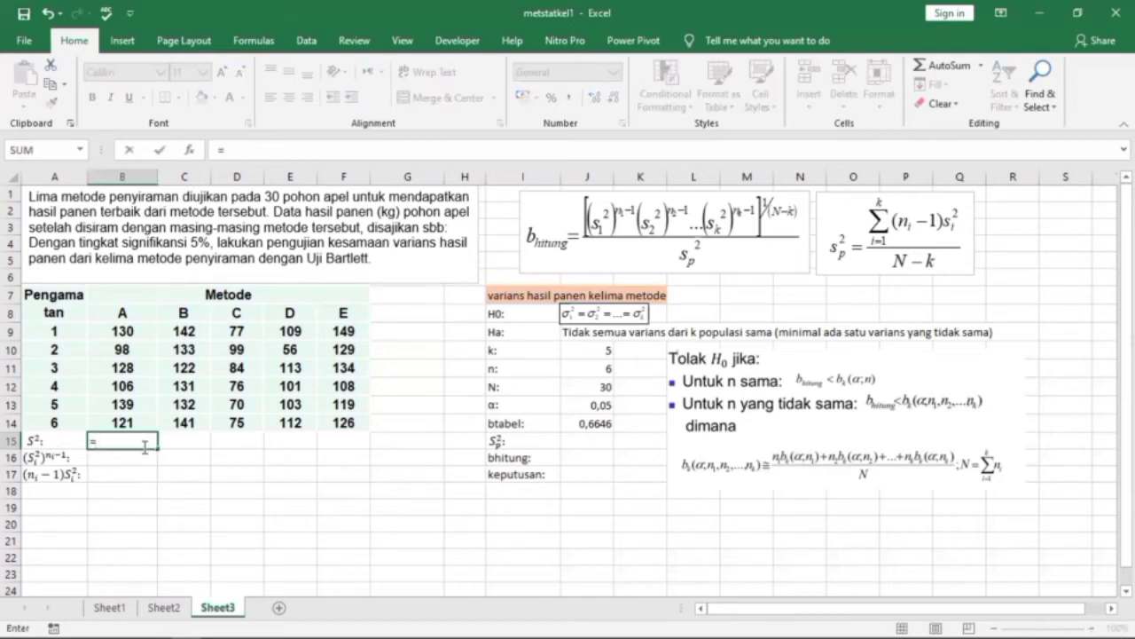
type("var.s")
key("Tab")
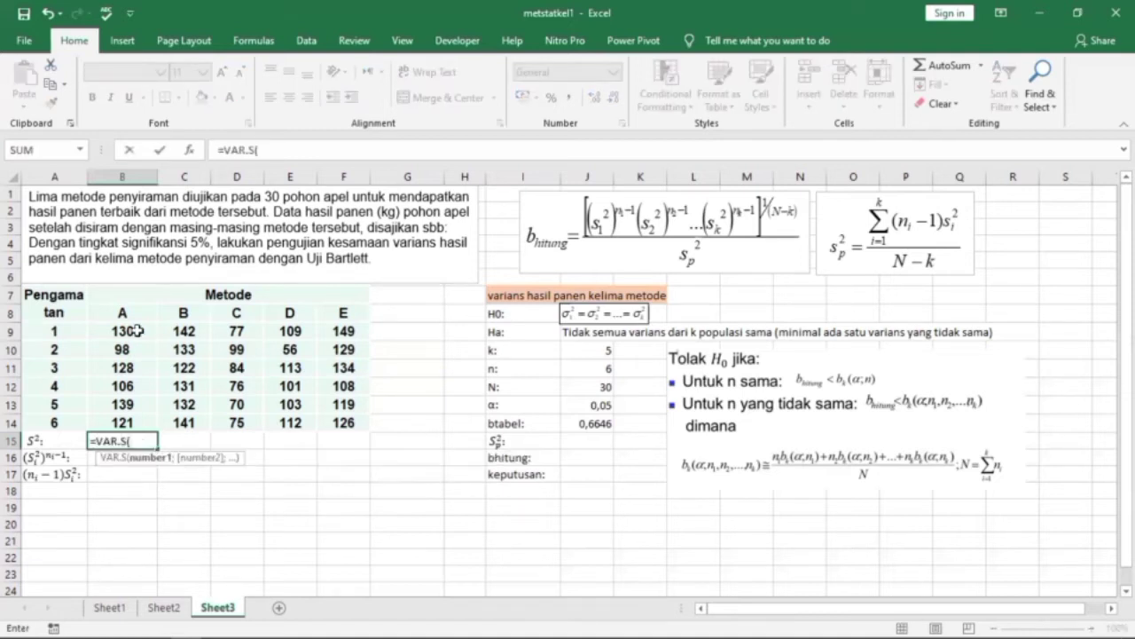
left_click(137, 331)
left_click(129, 424, "shift")
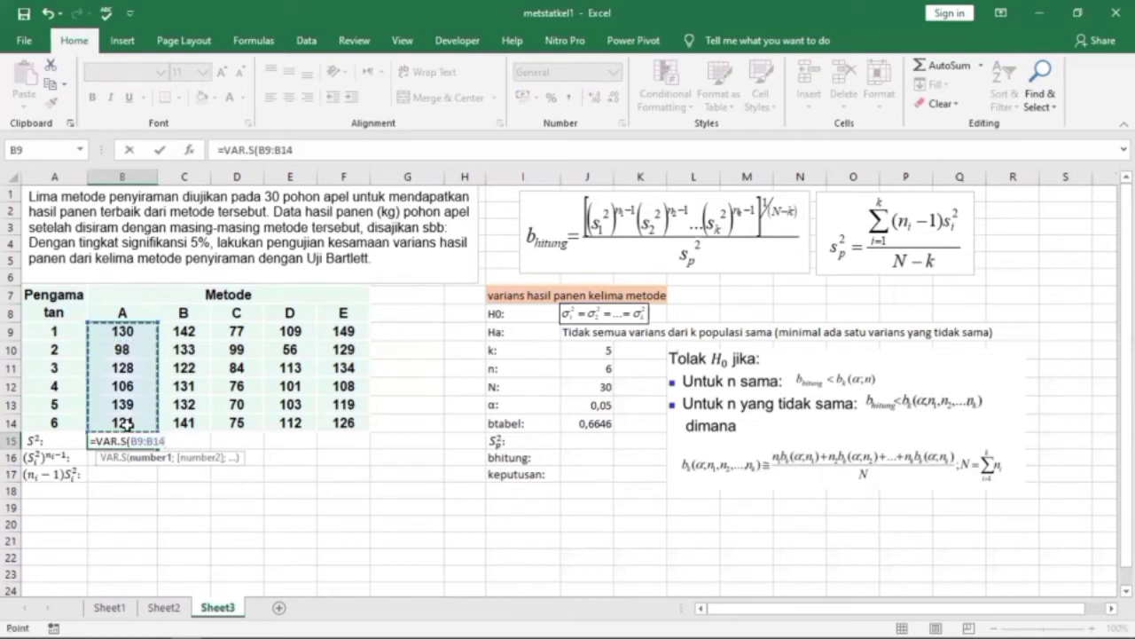
key("Return")
left_click(133, 440)
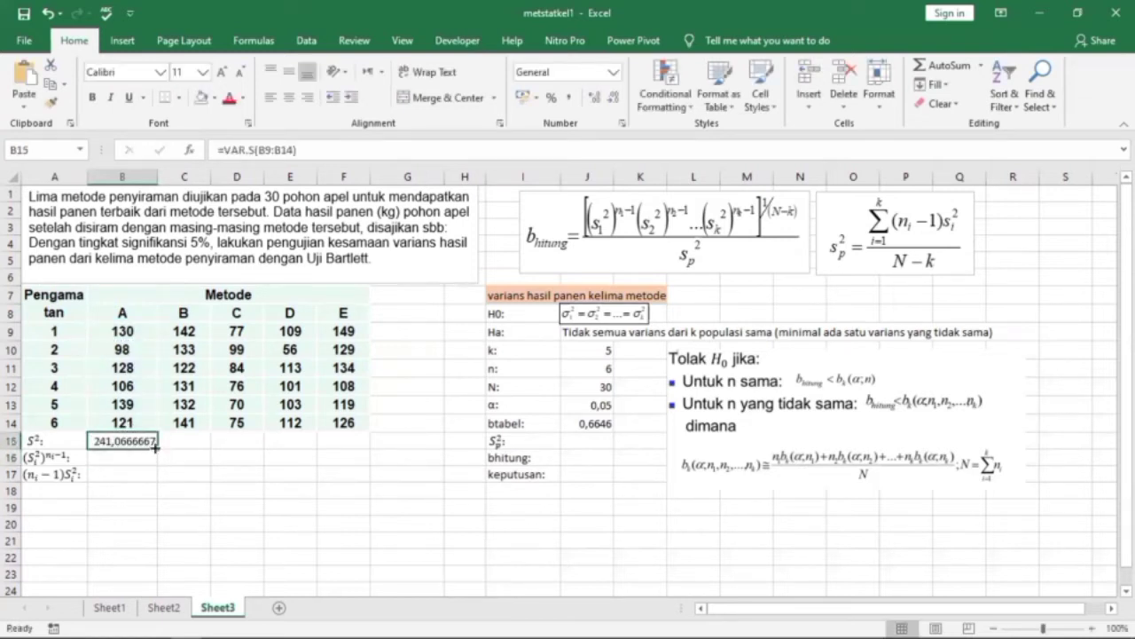
left_click_drag(158, 449, 354, 453)
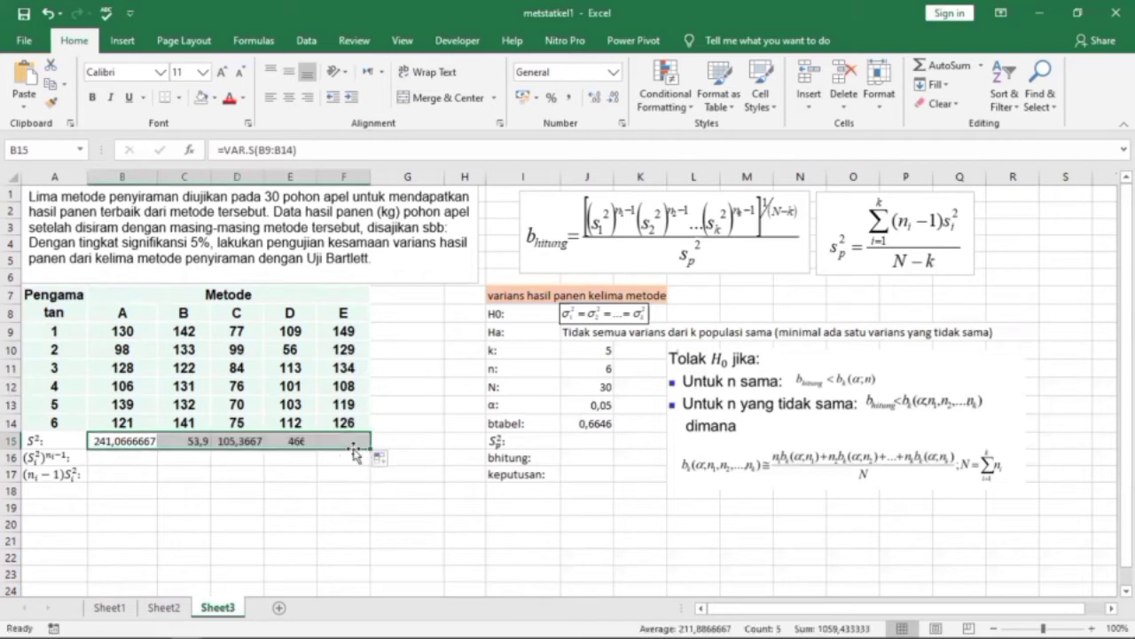
Raise each variance to the power n−1 in row 16 with =B15^5 in B16, filled across to F16.
left_click(152, 466)
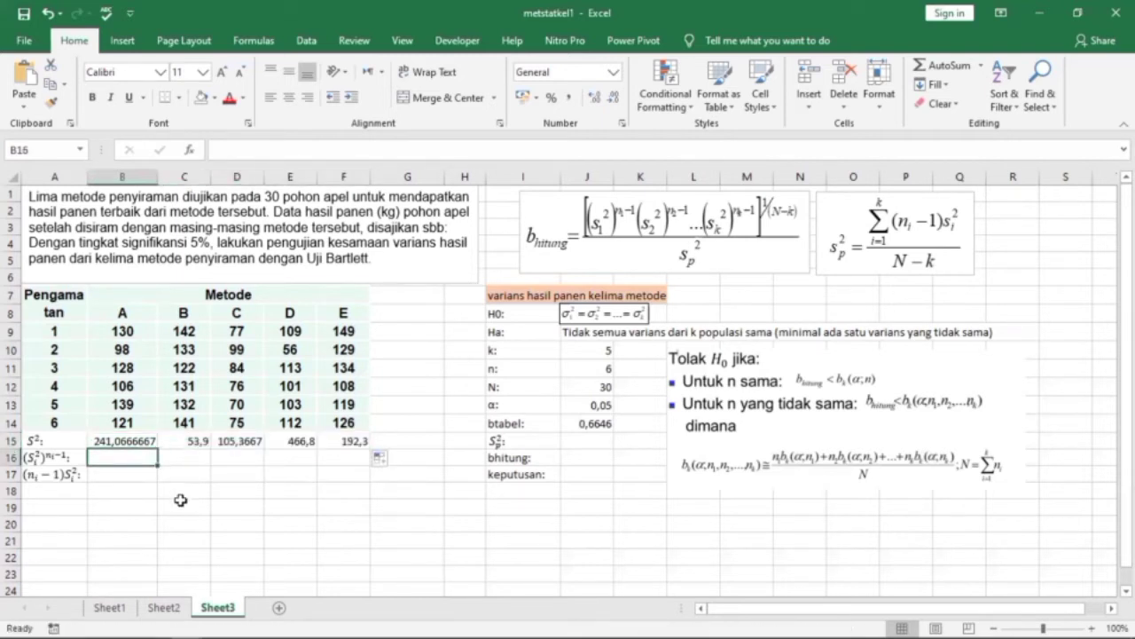
type("=")
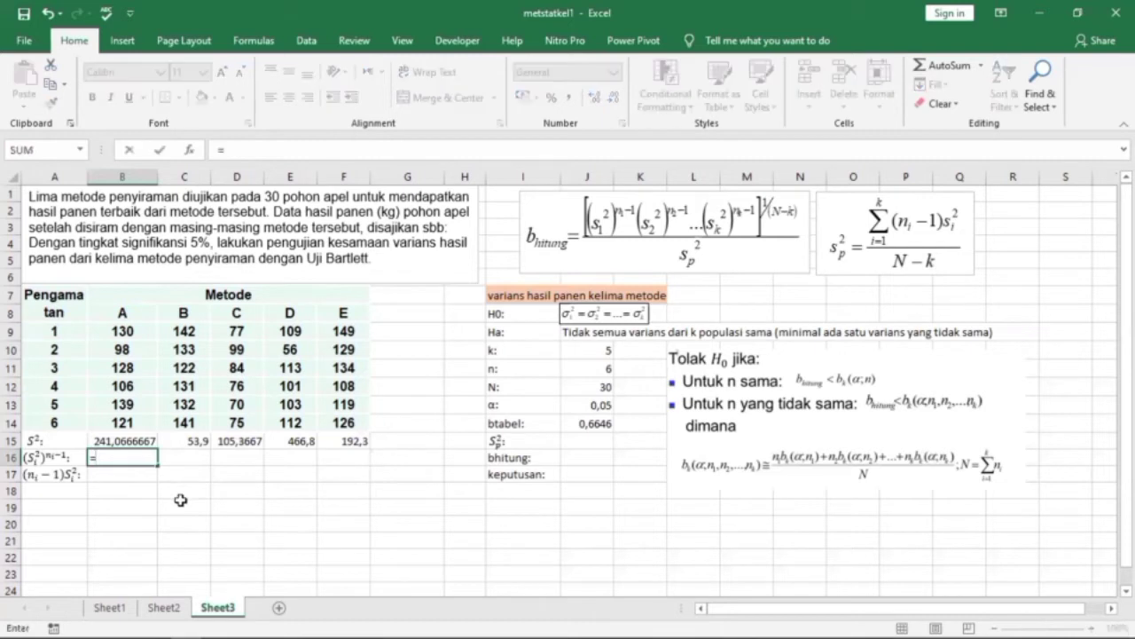
left_click(136, 438)
type("^5")
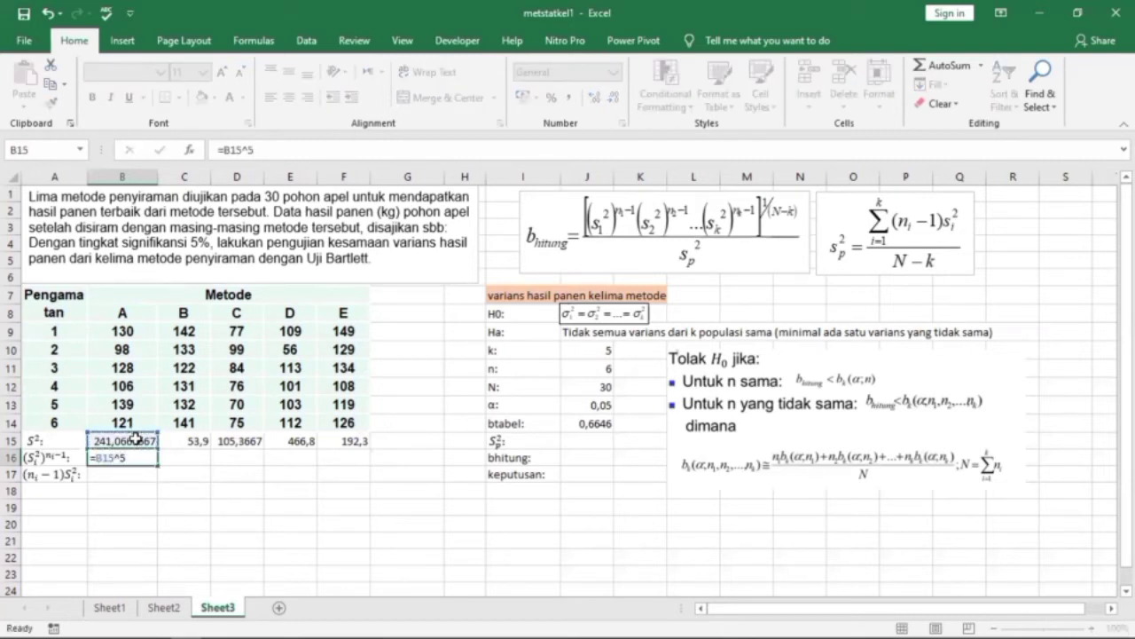
key("Return")
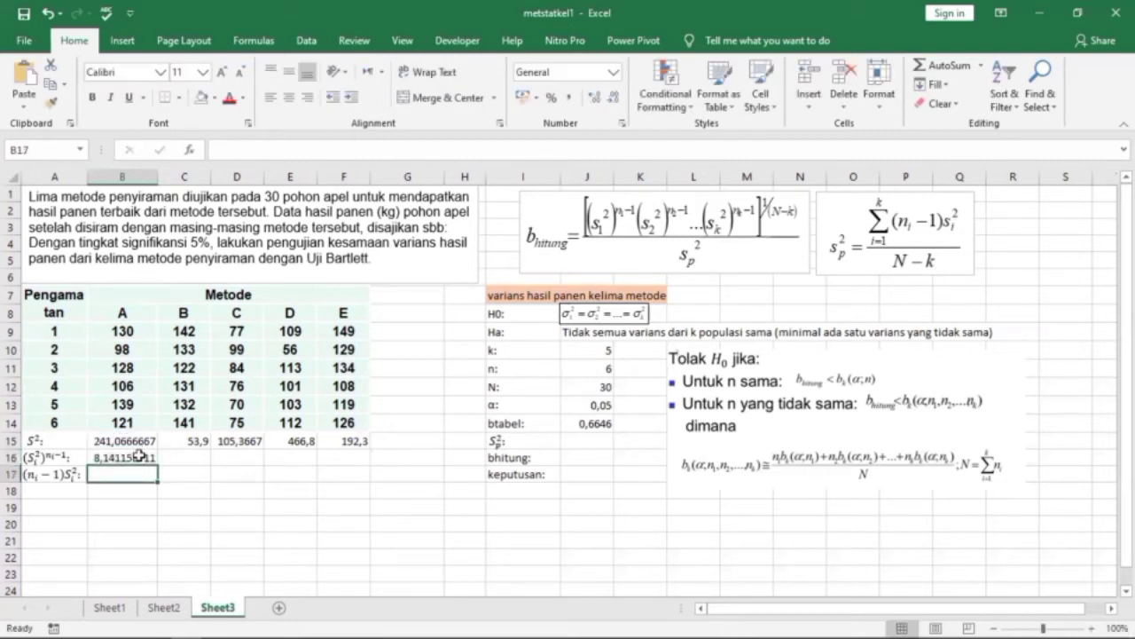
left_click(146, 457)
left_click_drag(157, 465, 389, 461)
Multiply the five powered variances together in G16 with =PRODUCT(B16:F16).
left_click(391, 462)
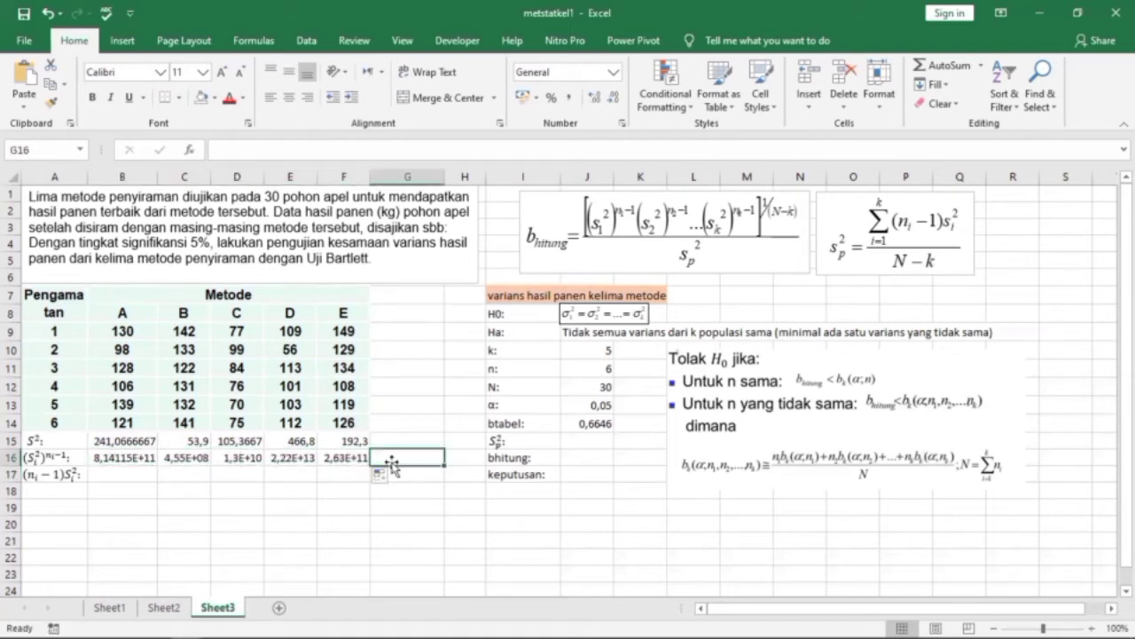
type("=p")
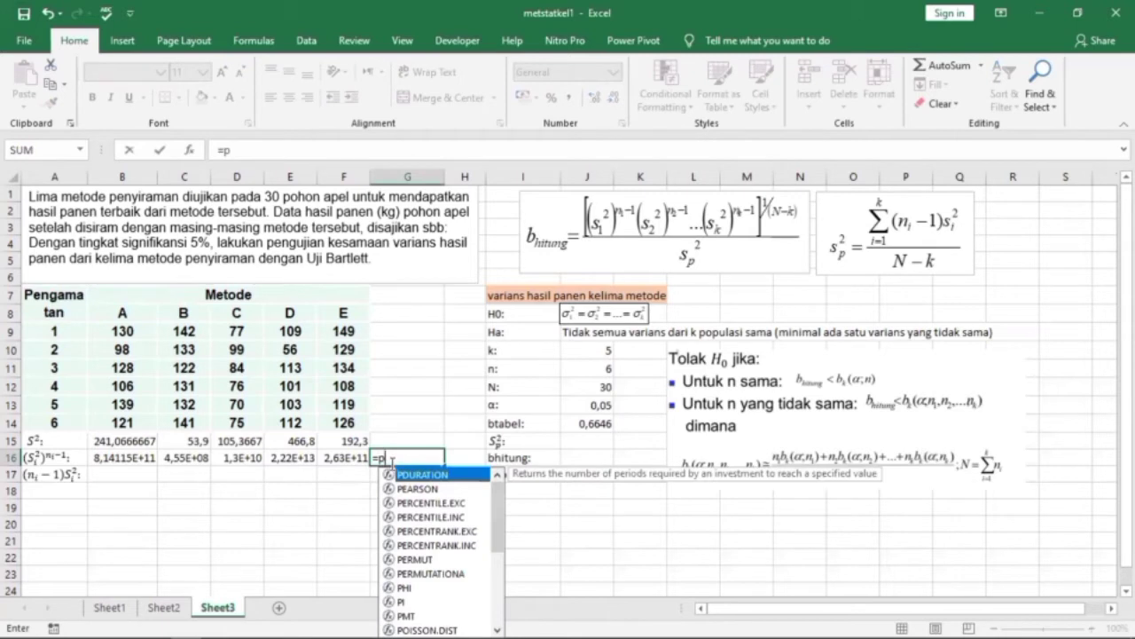
type("rod")
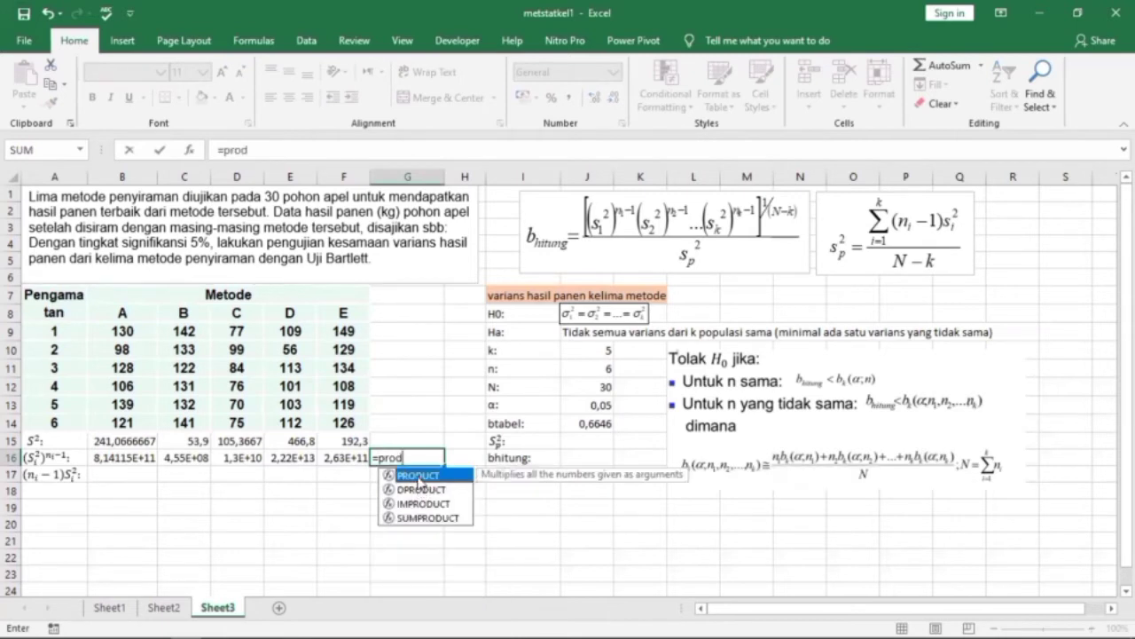
key("Tab")
left_click(124, 457)
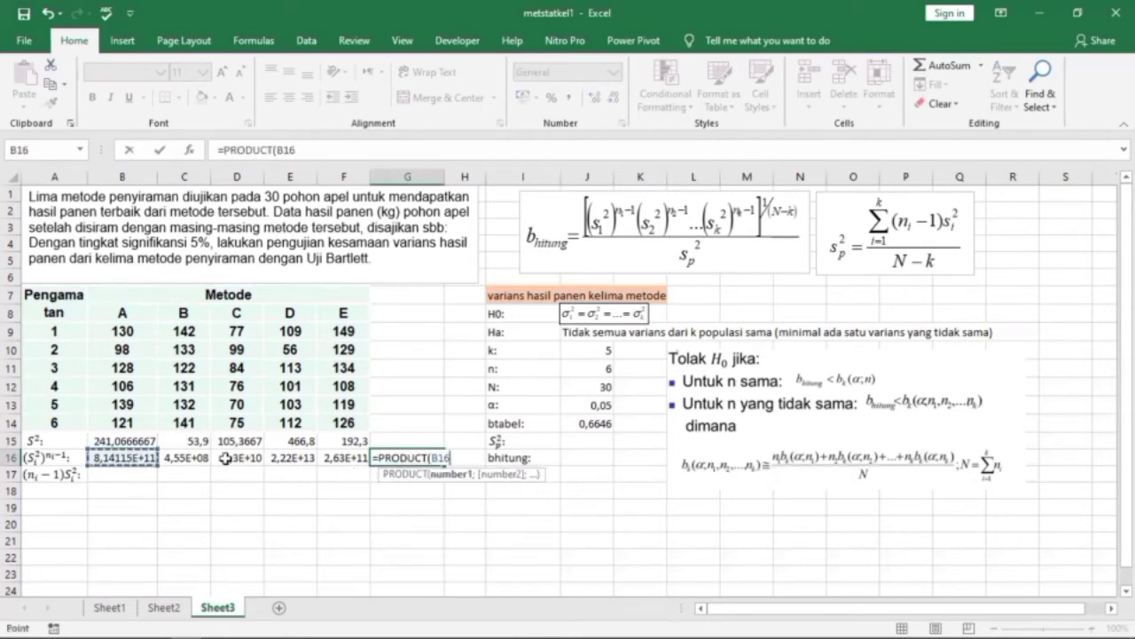
left_click_drag(124, 457, 352, 455)
key("Return")
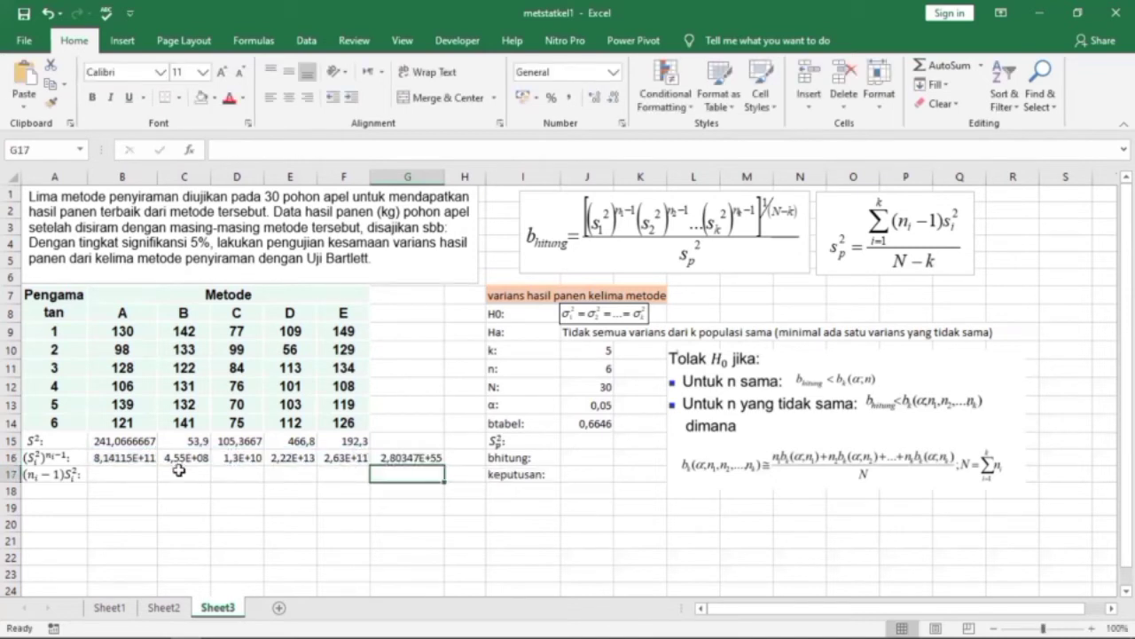
Calculate (n−1) times each variance in row 17 with =5*B15 in B17, filled across to F17.
left_click(133, 477)
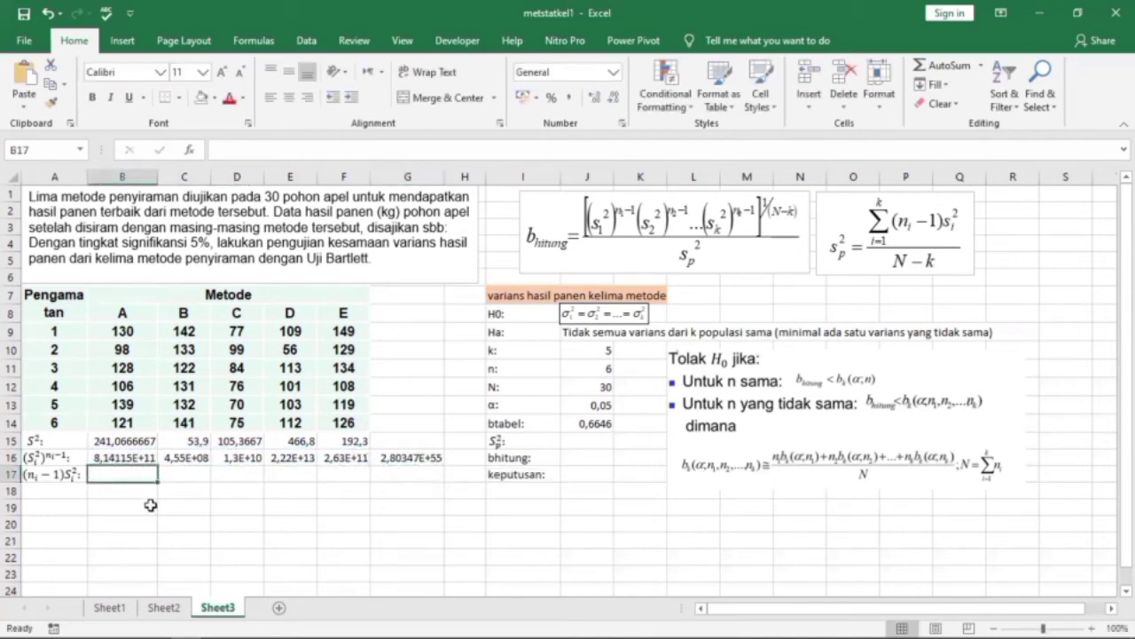
type("=")
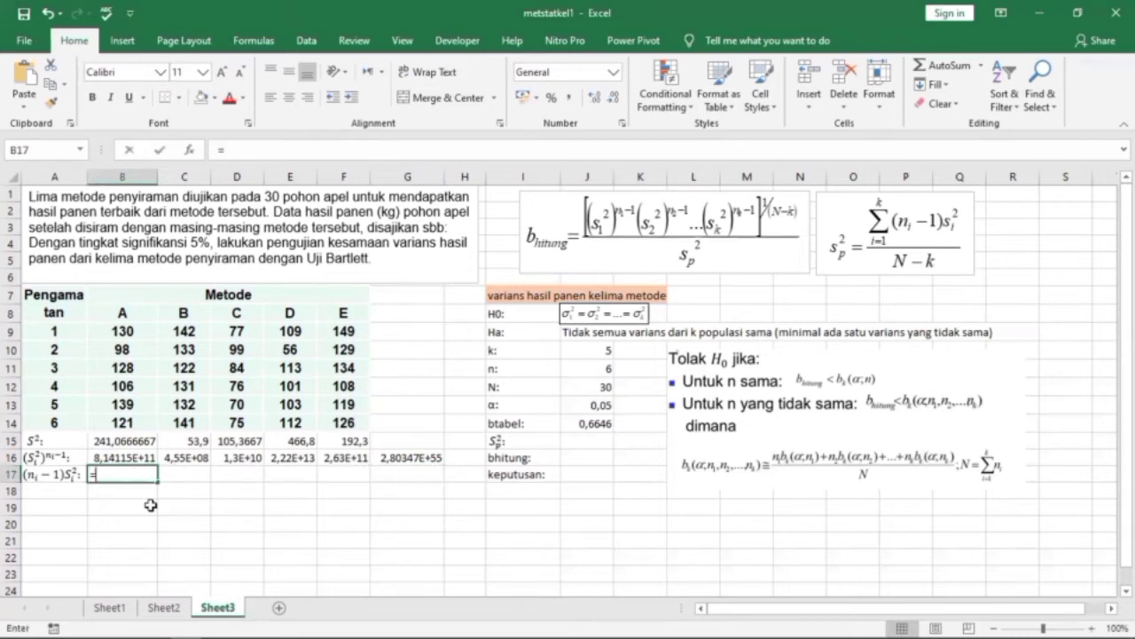
type("5")
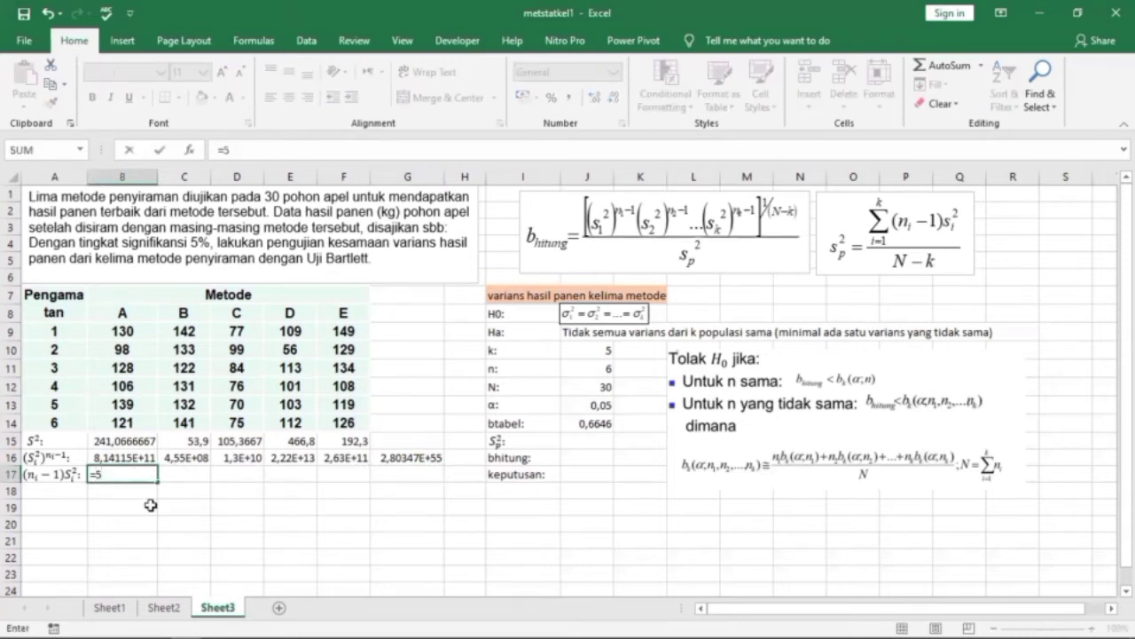
type("*")
left_click(139, 438)
key("Return")
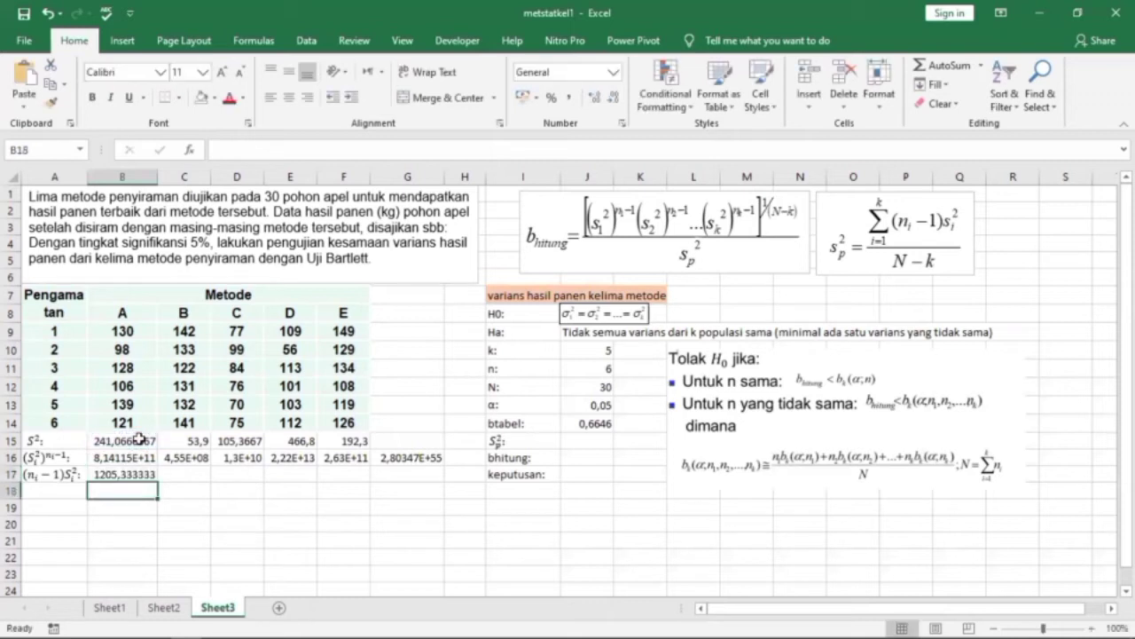
left_click(139, 475)
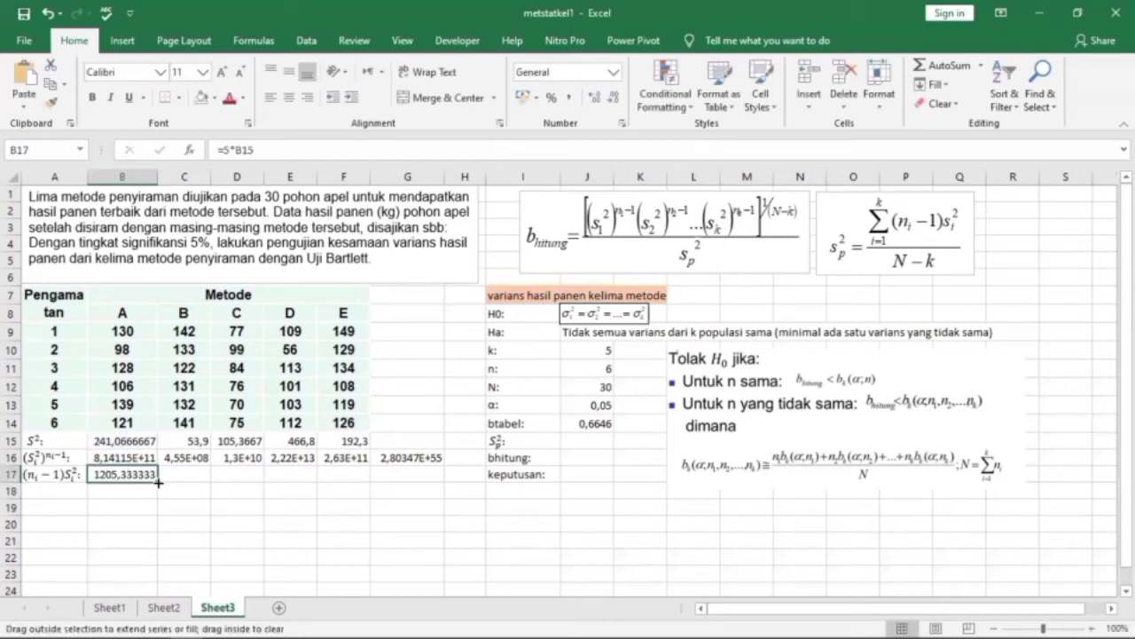
left_click_drag(158, 482, 372, 483)
Add up the five weighted variances in G17 with =SUM(B17:F17).
left_click(381, 476)
type("=")
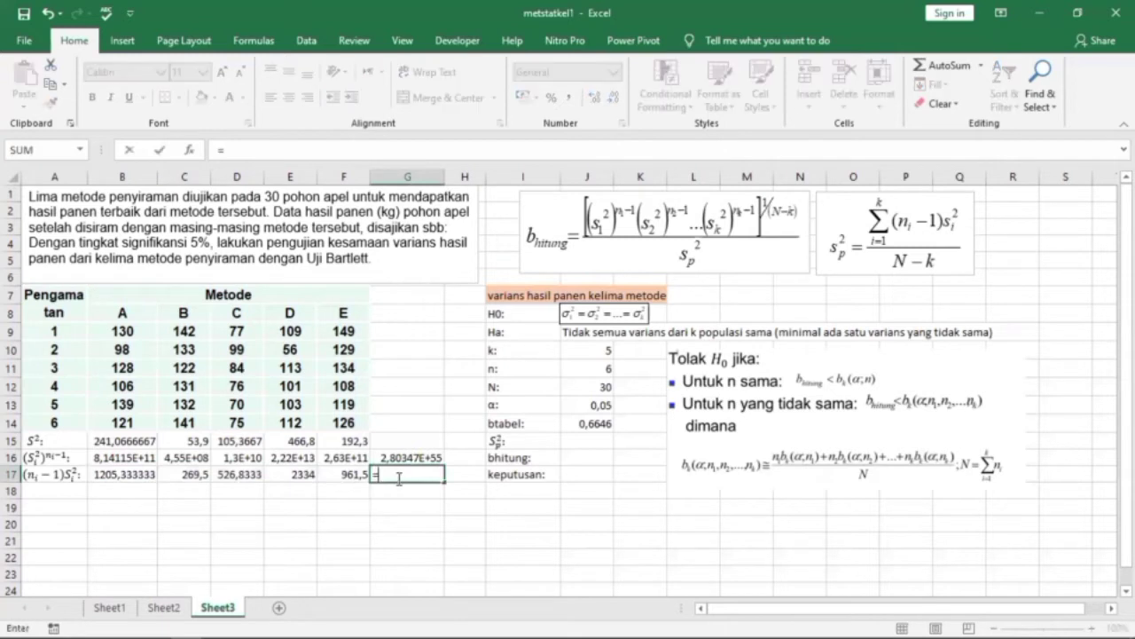
type("sum")
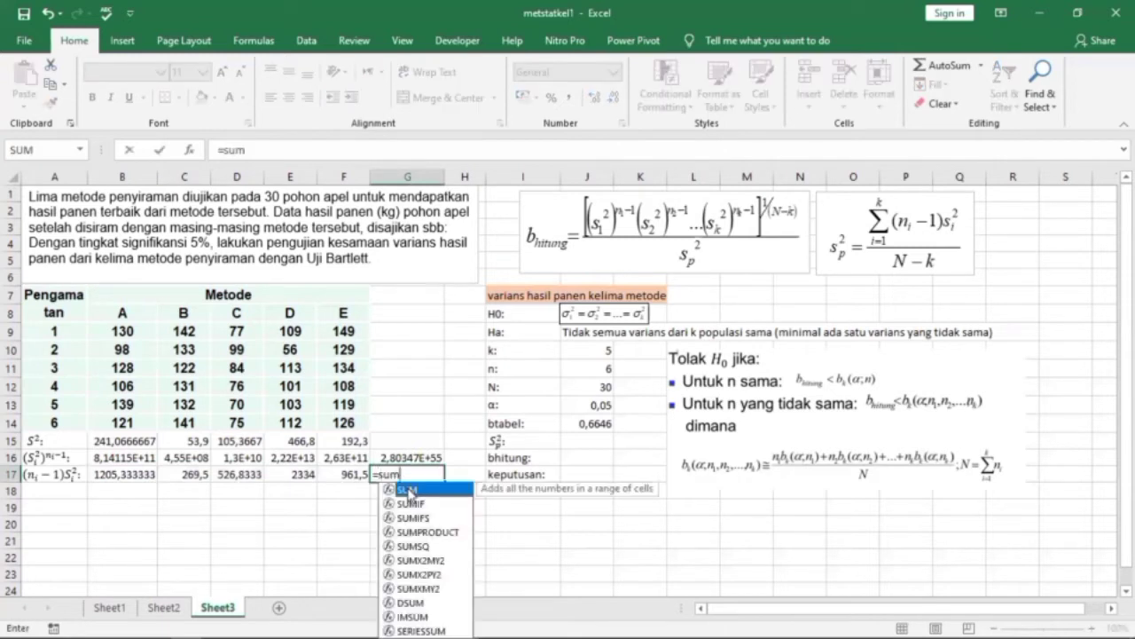
double_click(409, 490)
left_click(123, 474)
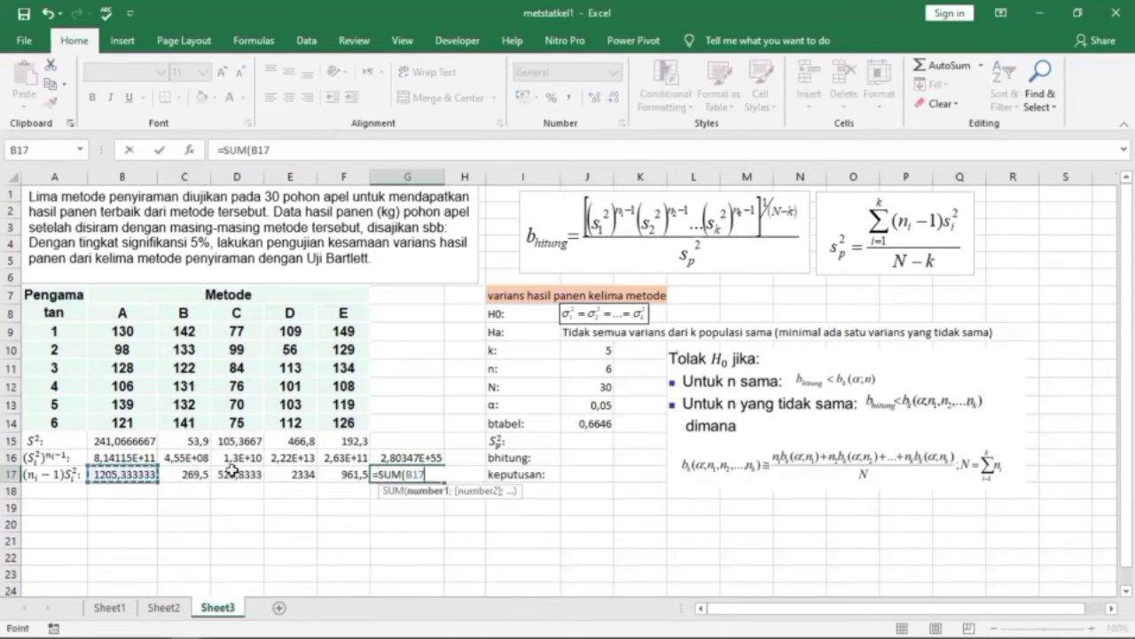
left_click(335, 473, "shift")
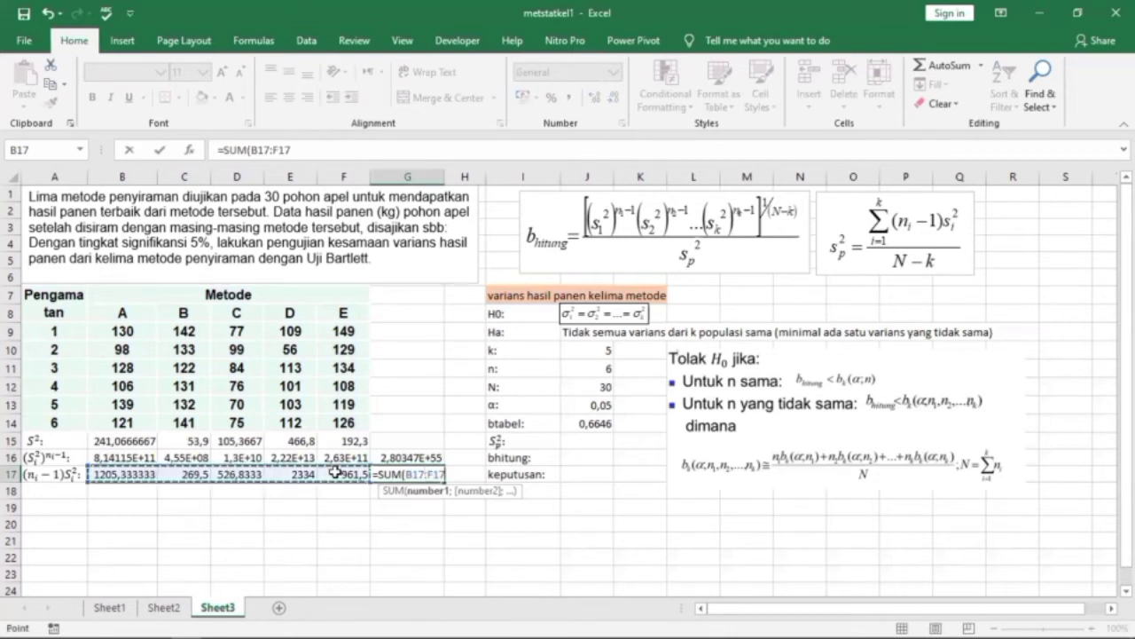
key("Return")
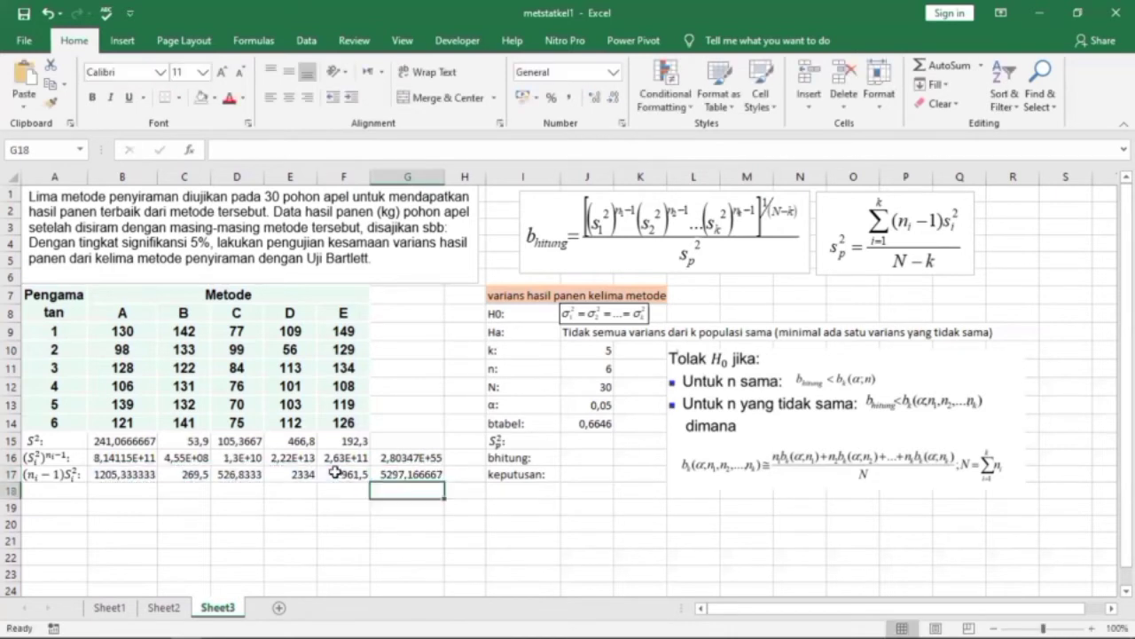
Calculate the pooled variance in J15 with =G17/25.
left_click(582, 441)
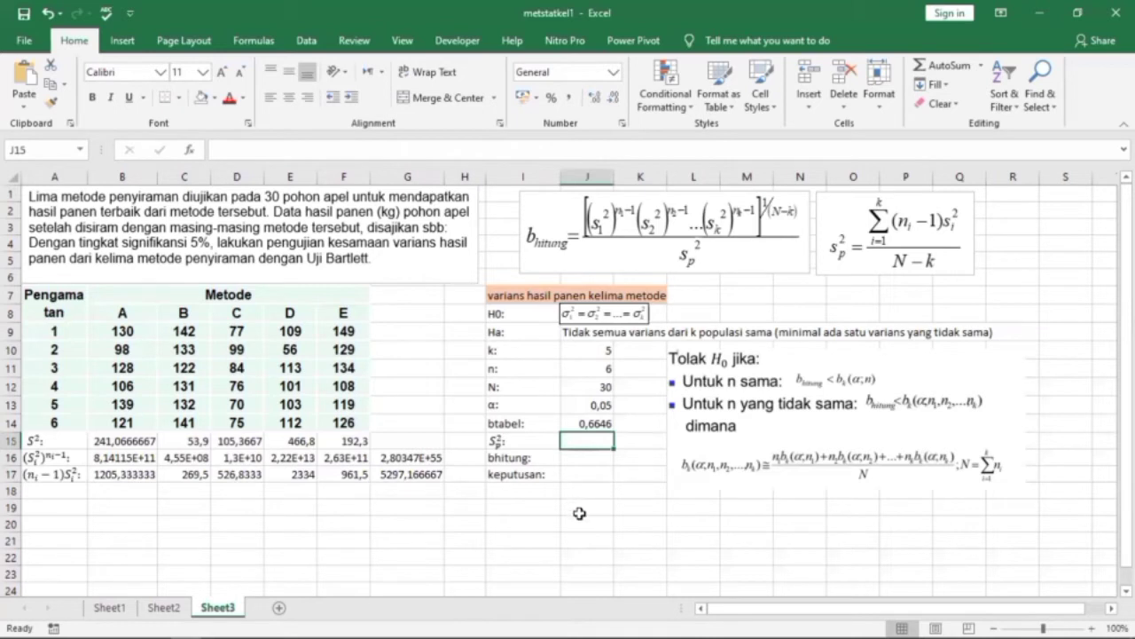
type("=")
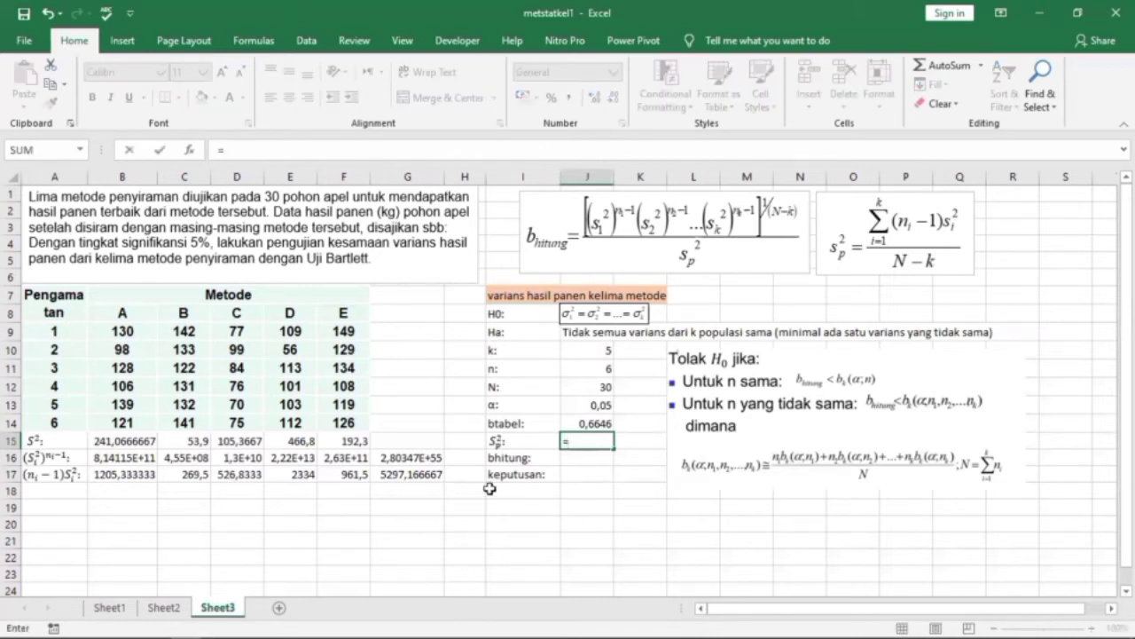
left_click(429, 476)
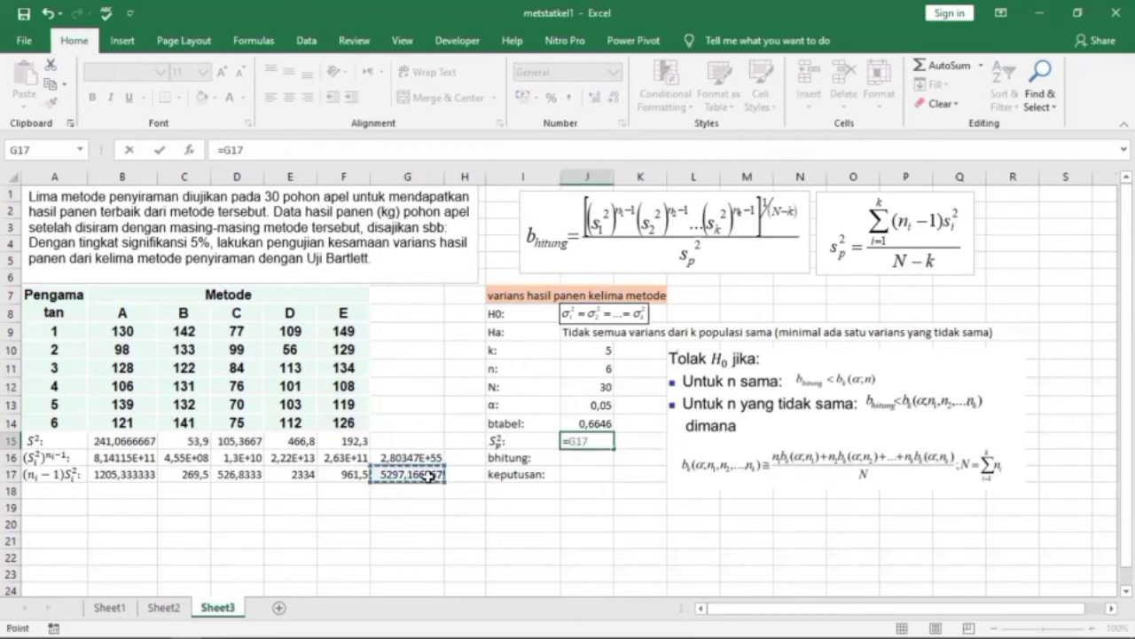
type("/")
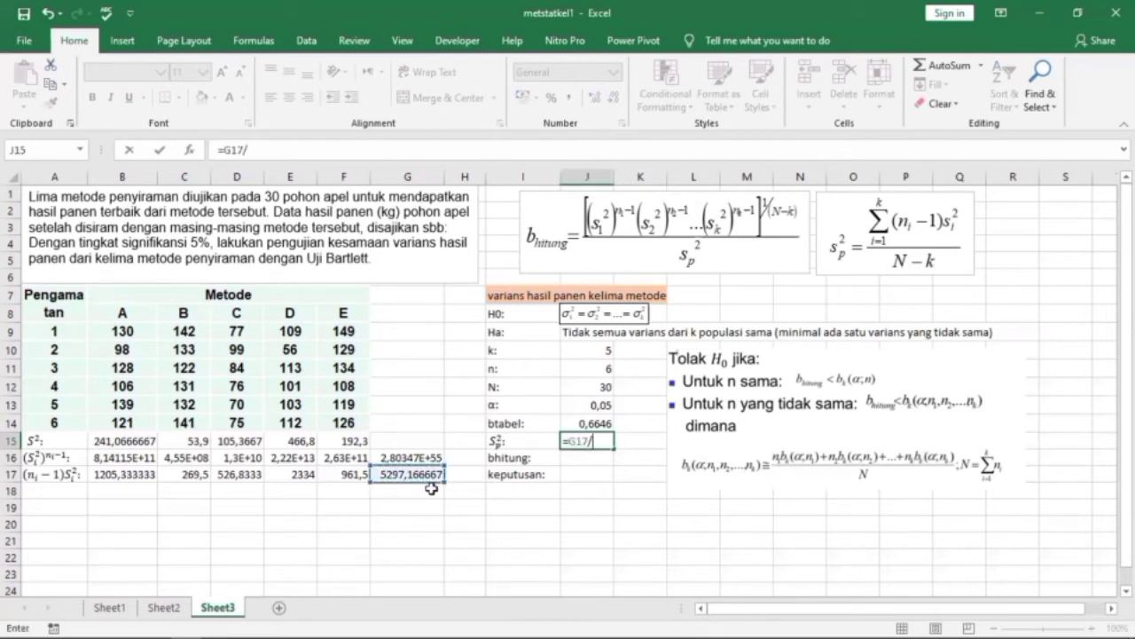
type("25")
key("Return")
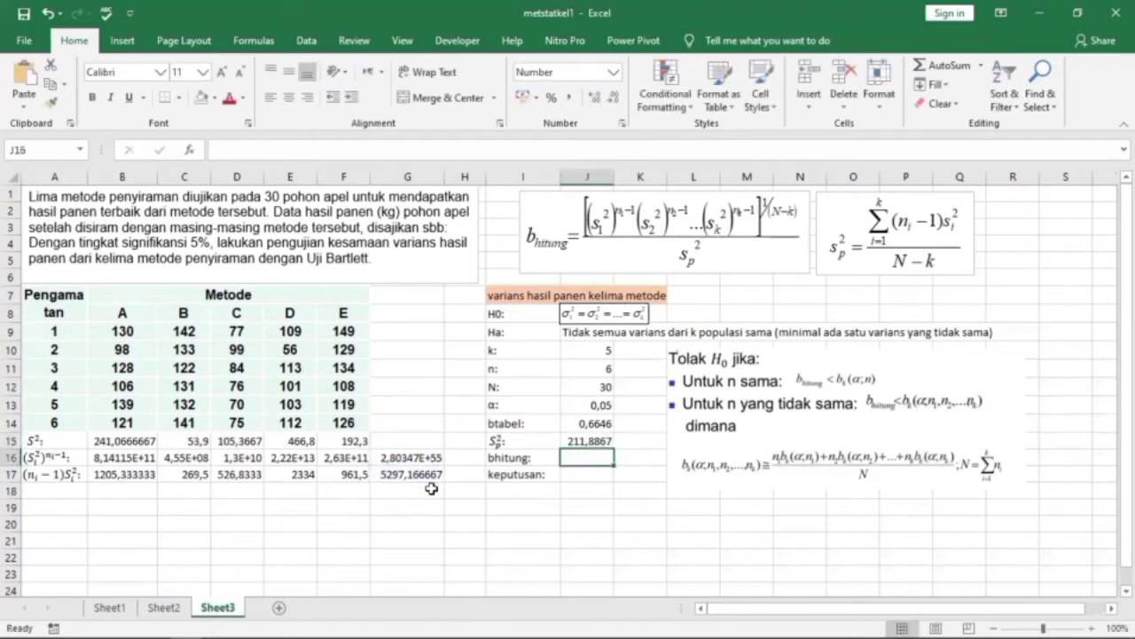
Calculate the Bartlett statistic beside bhitung in J16 with =G16^(1/25)/J15.
type("=")
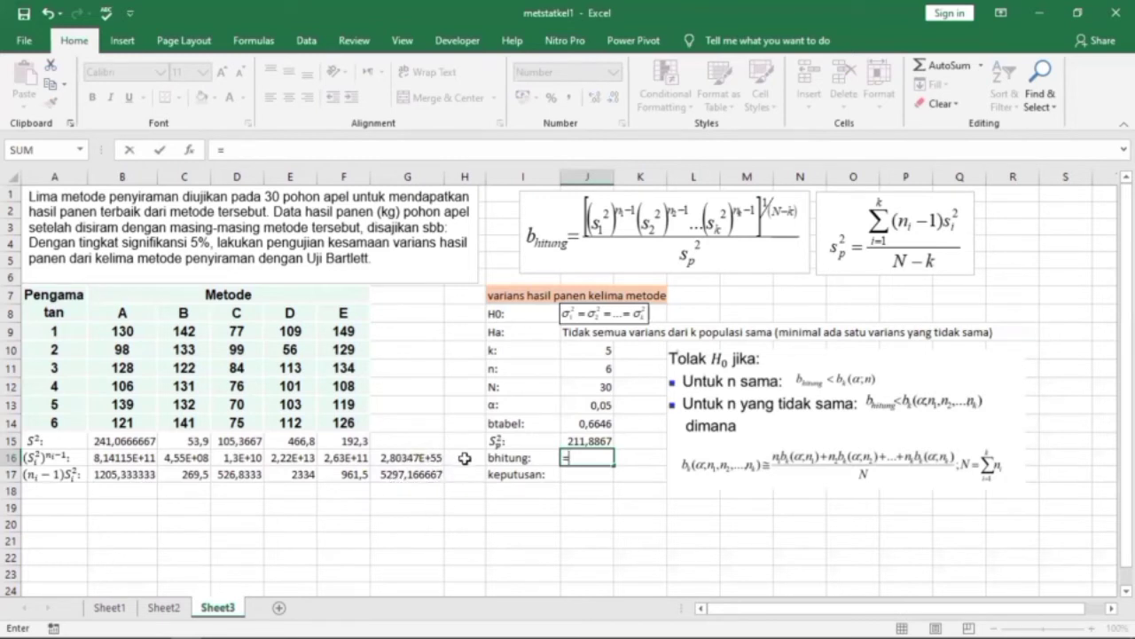
left_click(434, 455)
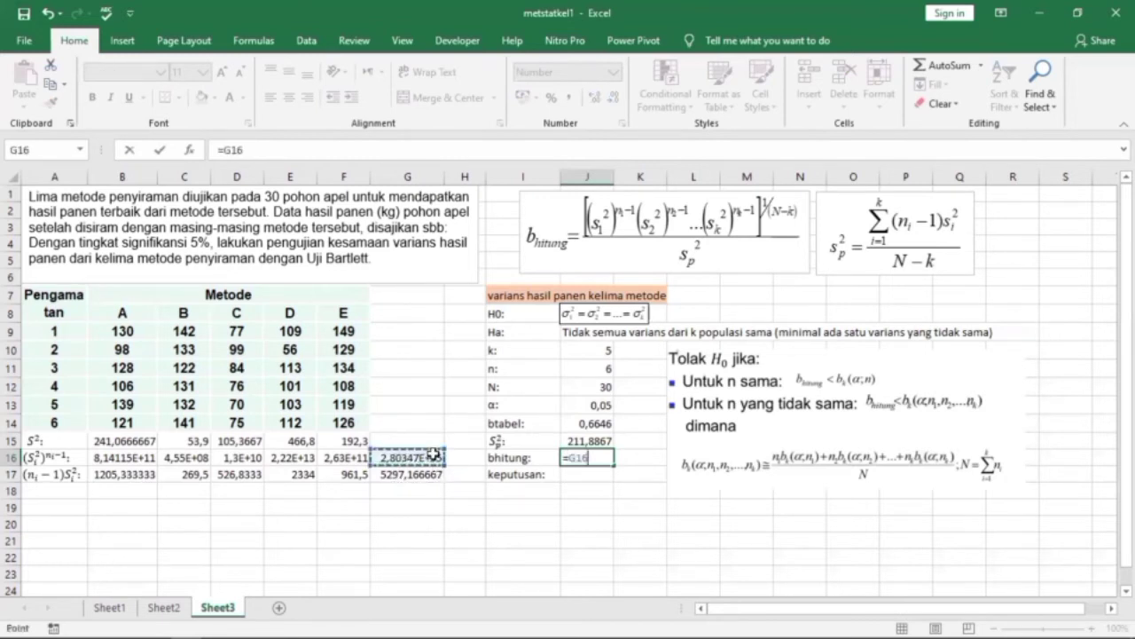
type("^(1")
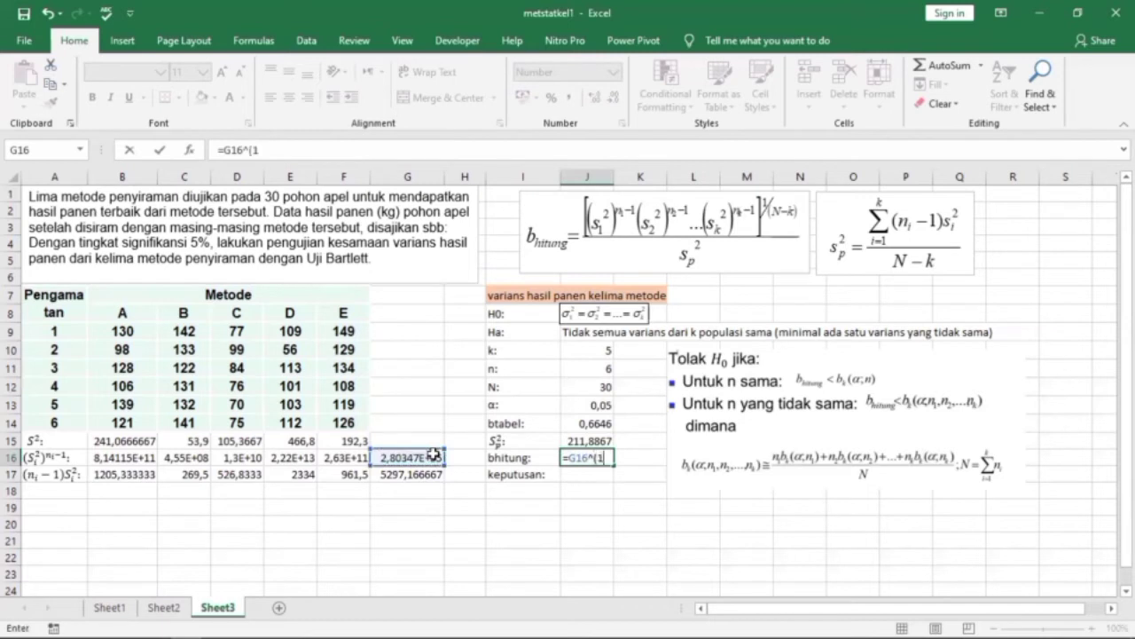
type("/25)/")
left_click(590, 441)
key("Return")
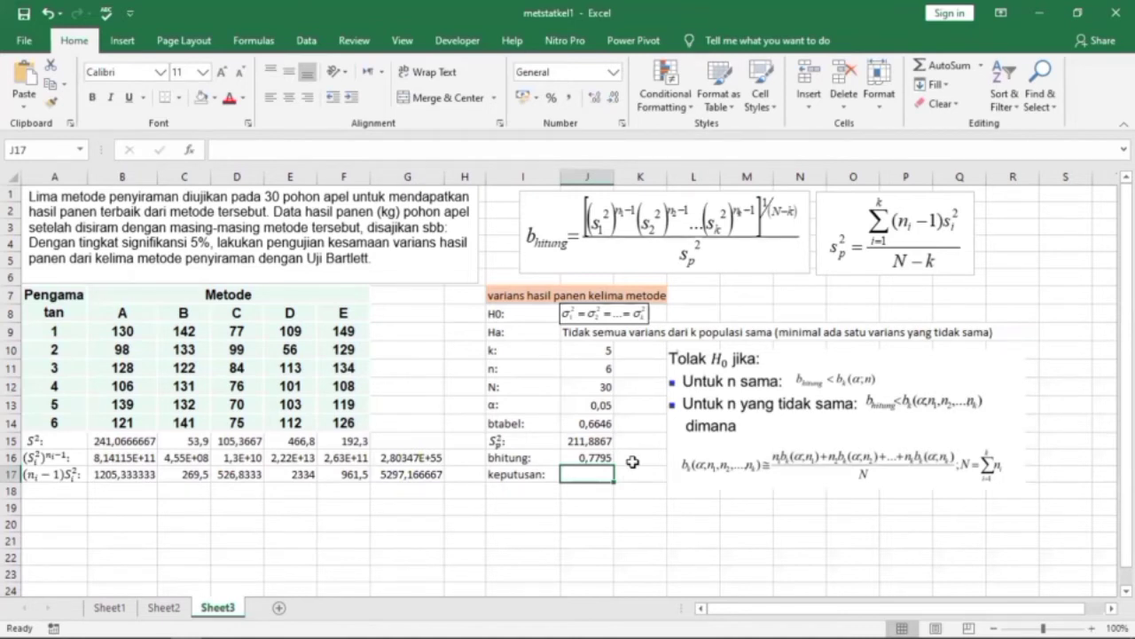
Enter the test decision in J17 with =IF(J16<J14;"Tolak H0";"Gagal Tolak H0").
type("=if")
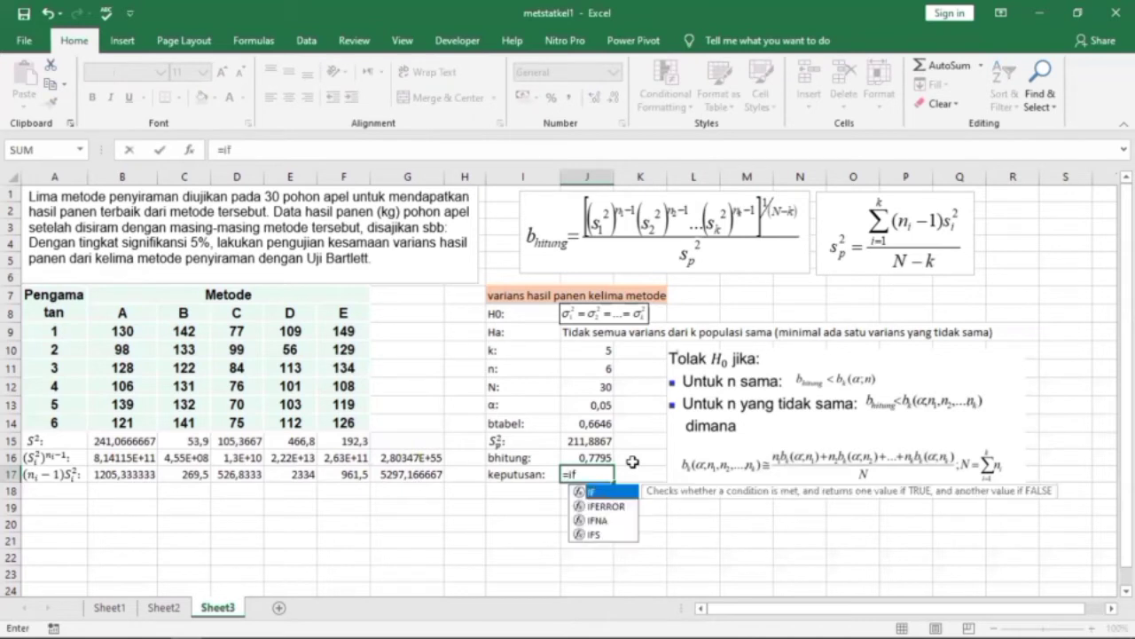
key("Tab")
left_click(592, 457)
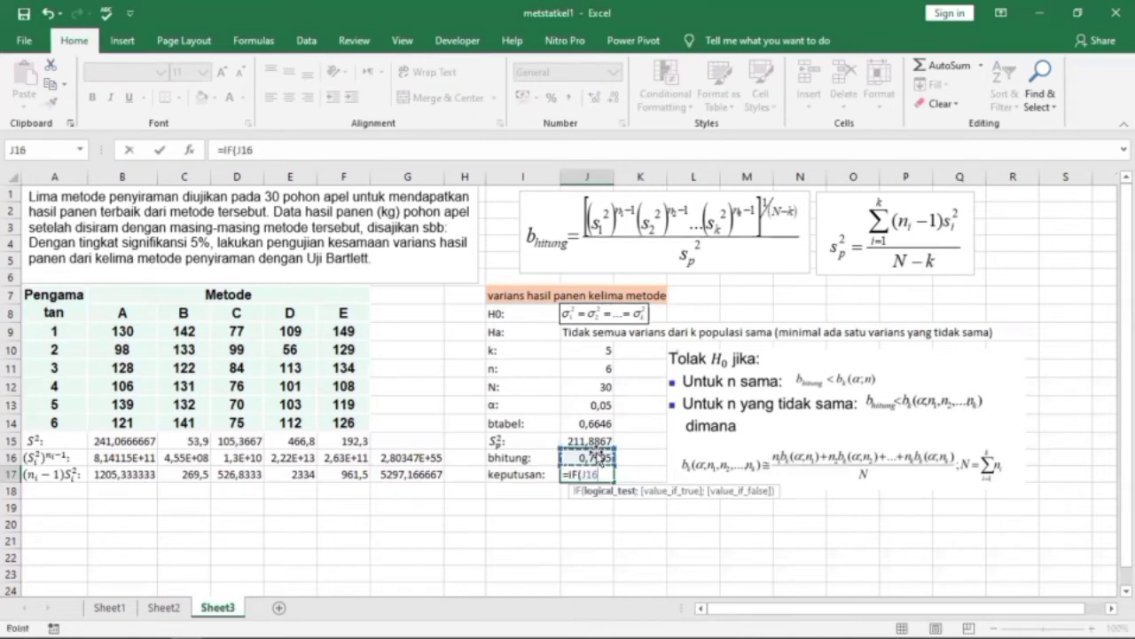
type("<")
left_click(583, 423)
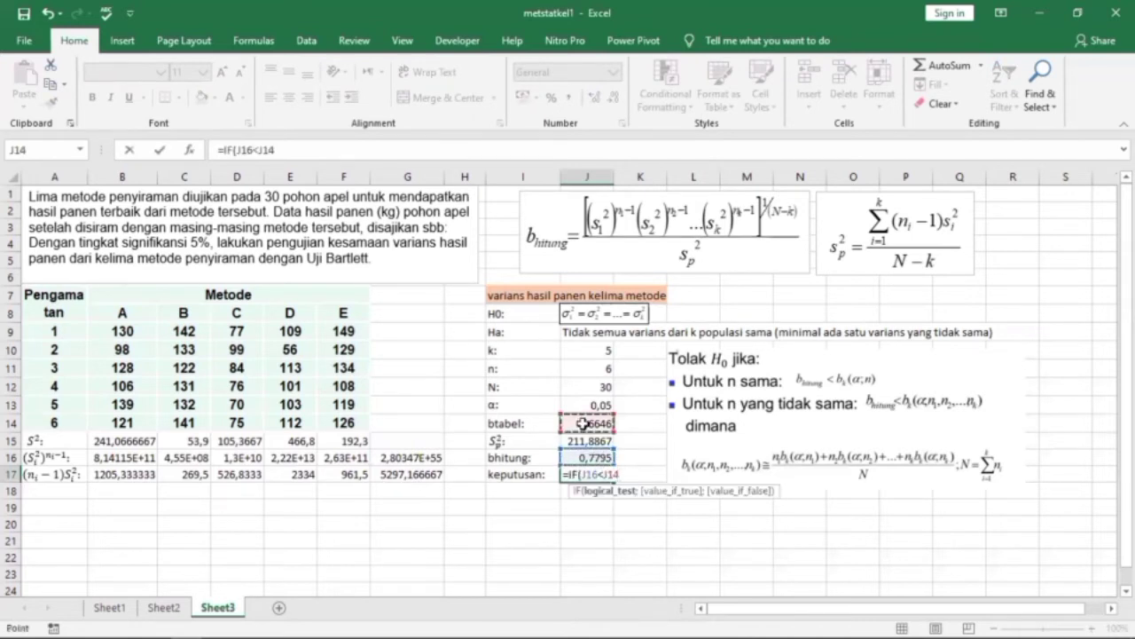
type(";\"Tolak H")
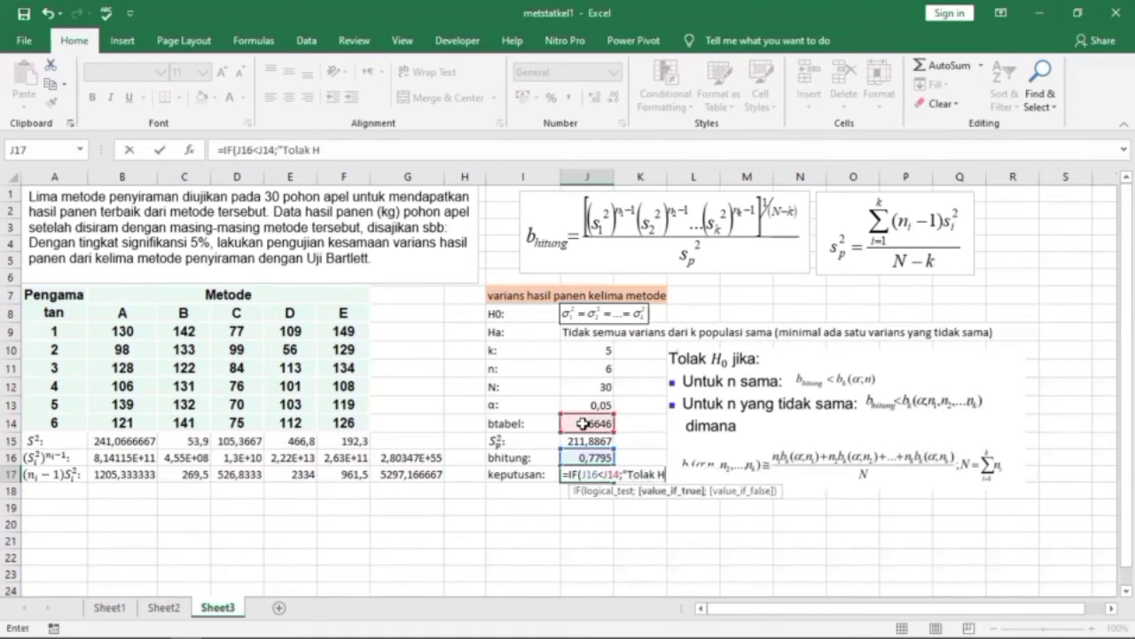
type("0\";")
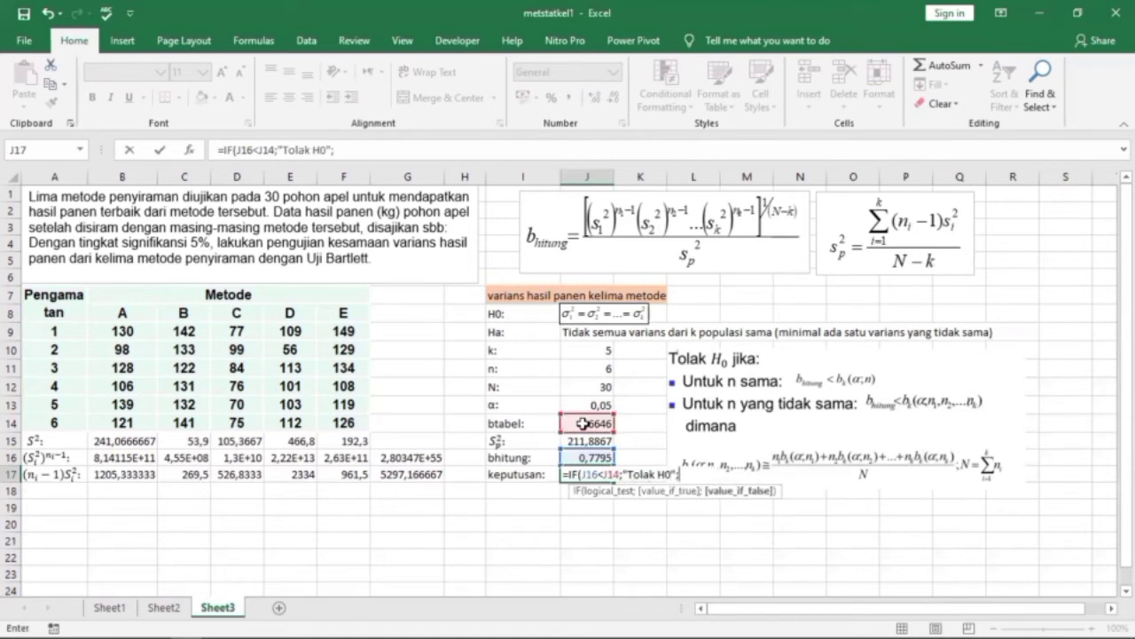
type("\"G")
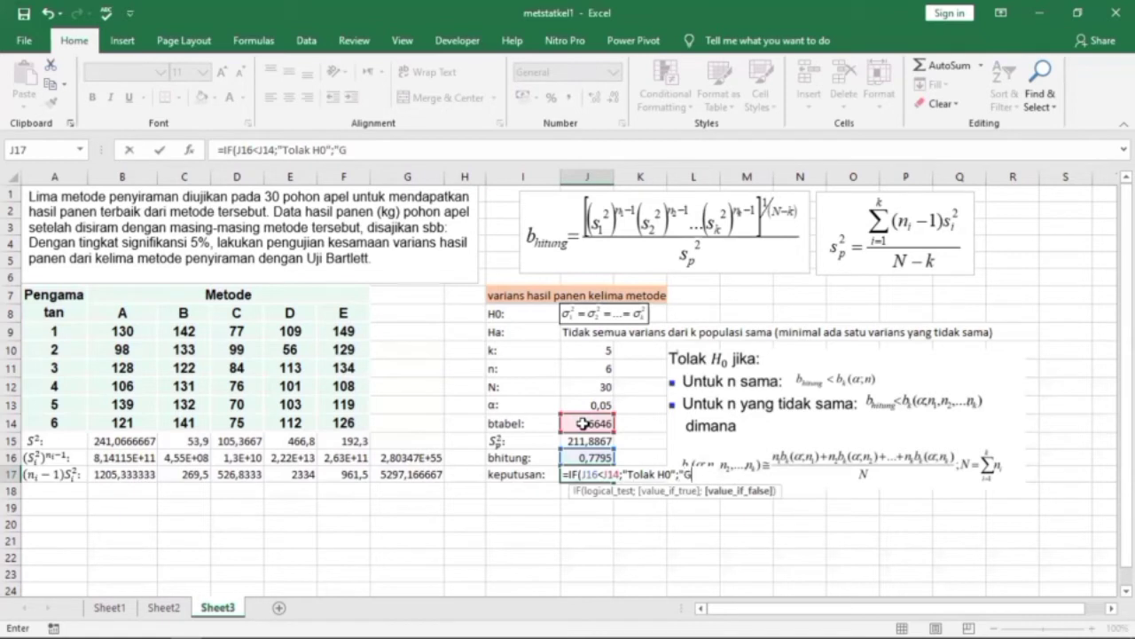
type("agal Tolak")
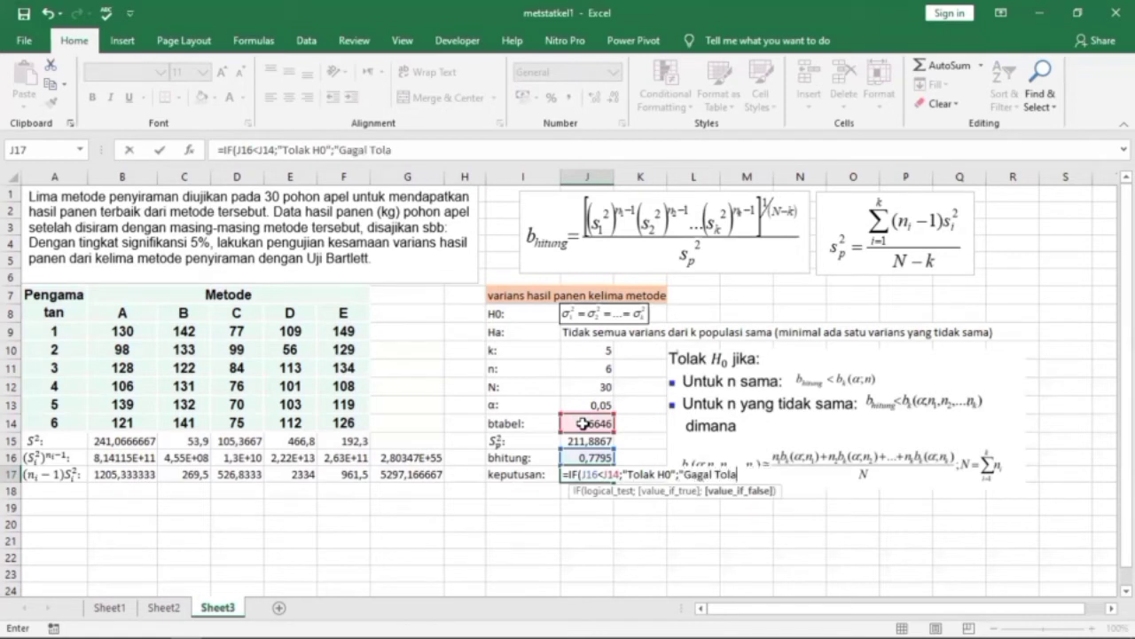
type(" H0\"")
key("Return")
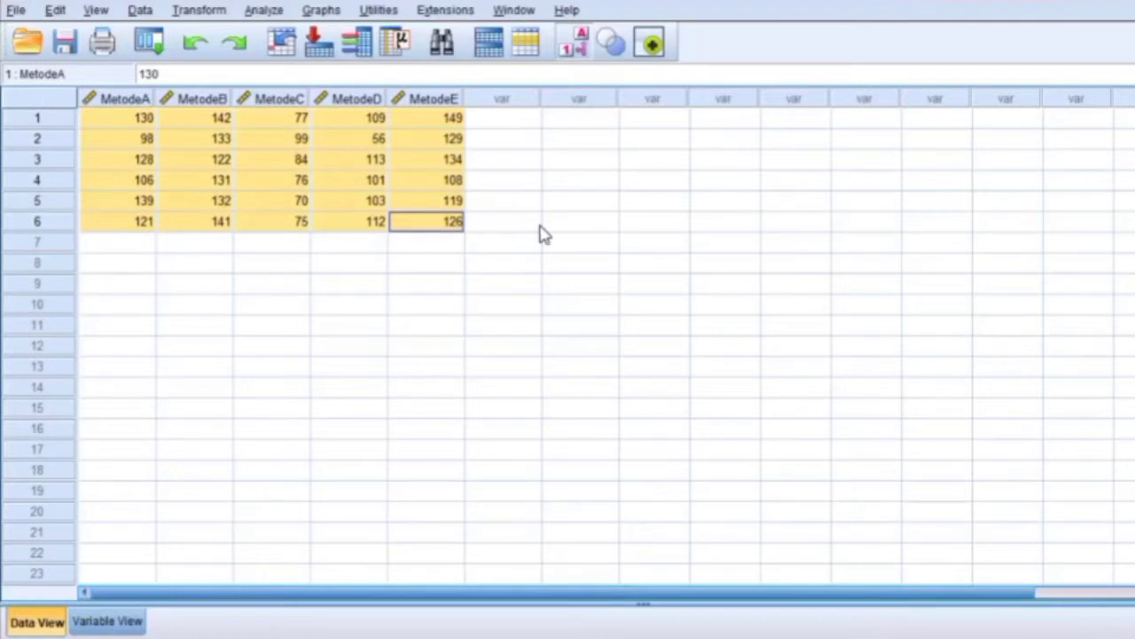
Switch to SPSS and review the MetodeA to MetodeE data and the measurement level in their variable definitions.
left_click(610, 265)
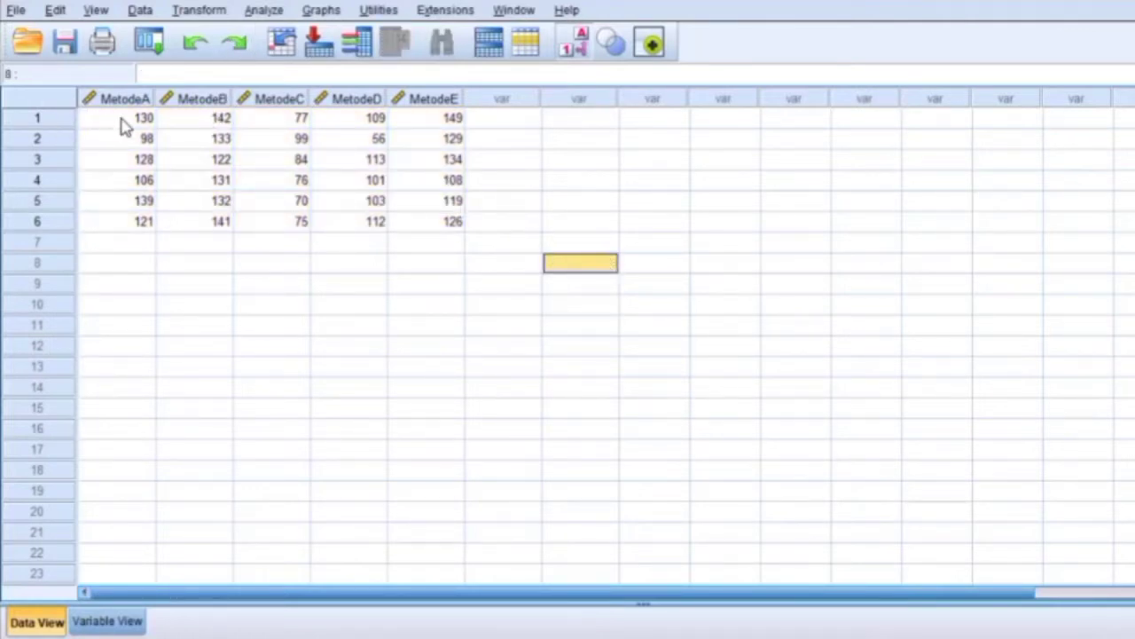
left_click_drag(119, 122, 459, 225)
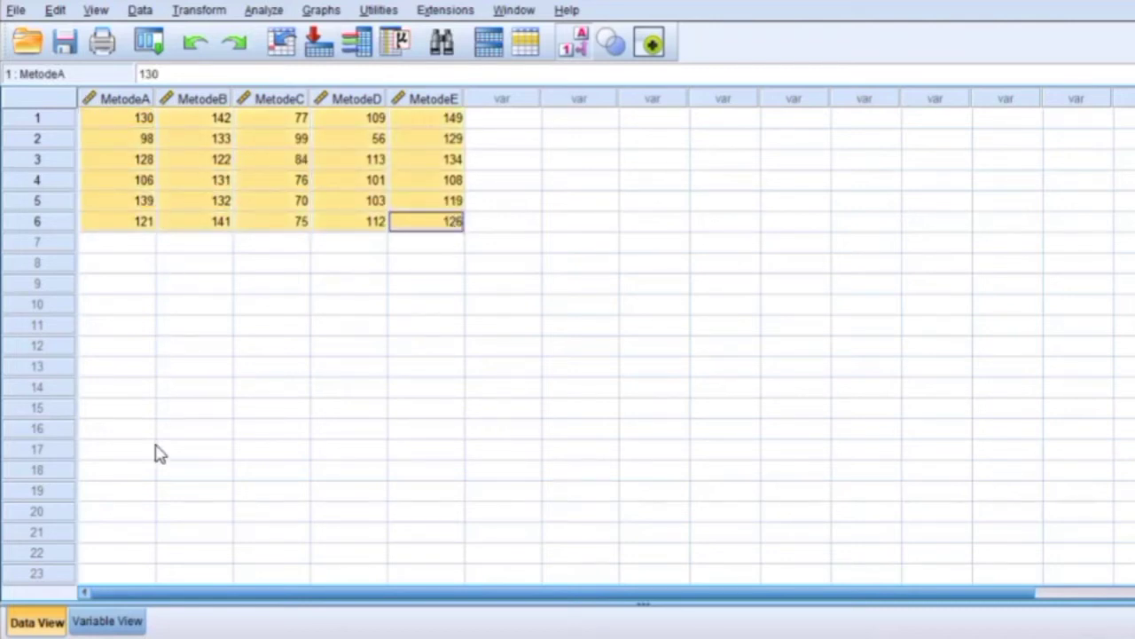
left_click(317, 248)
left_click(106, 620)
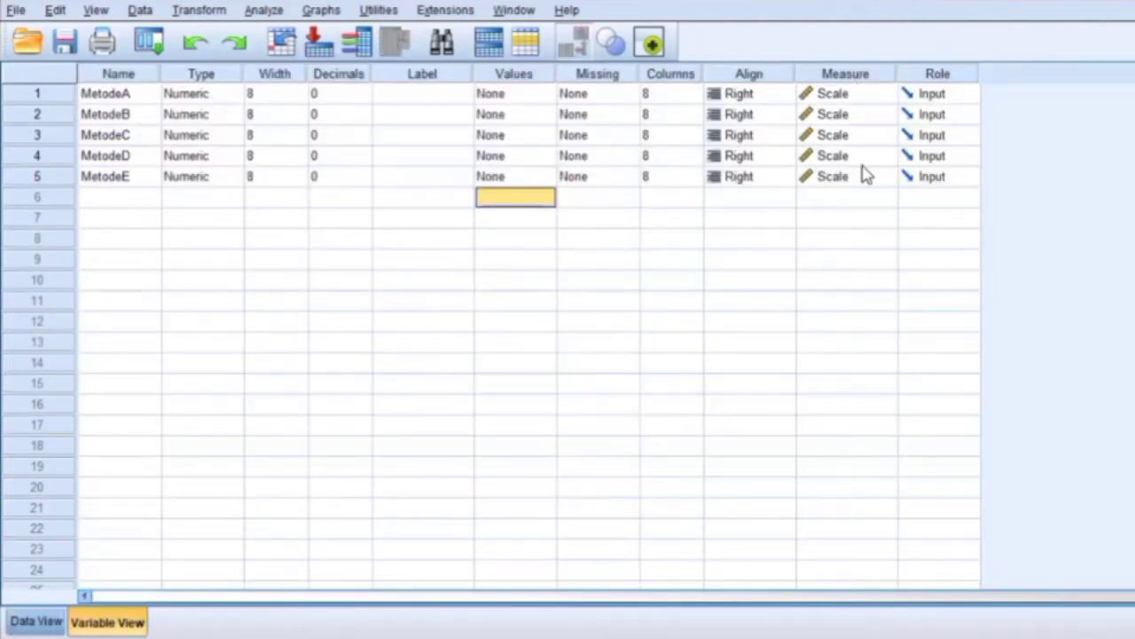
left_click(887, 96)
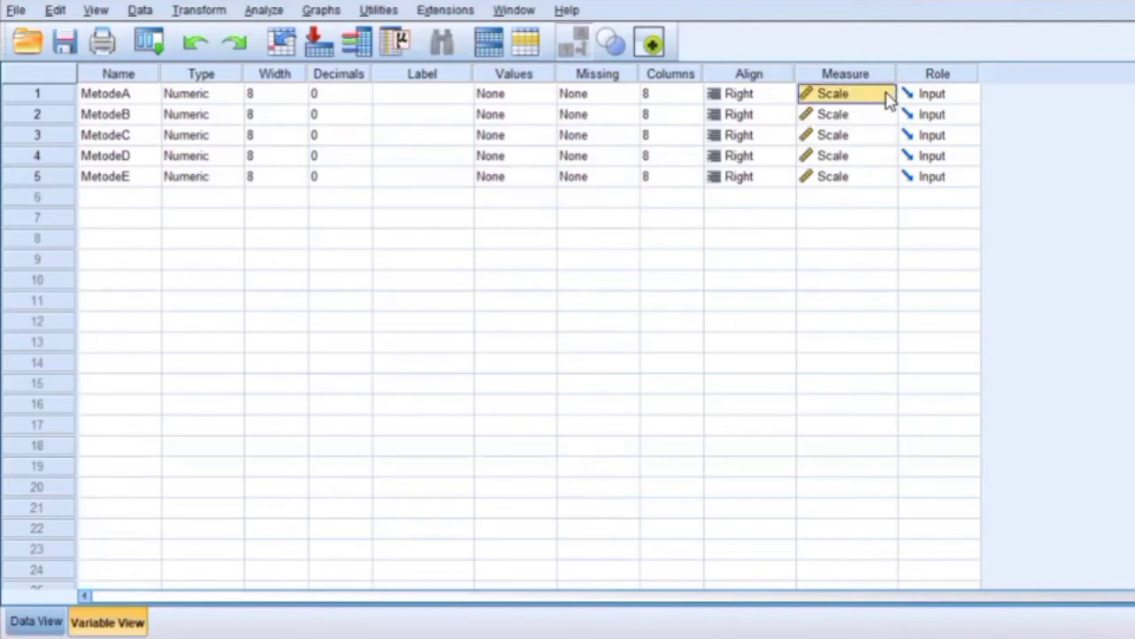
left_click(742, 263)
left_click(44, 625)
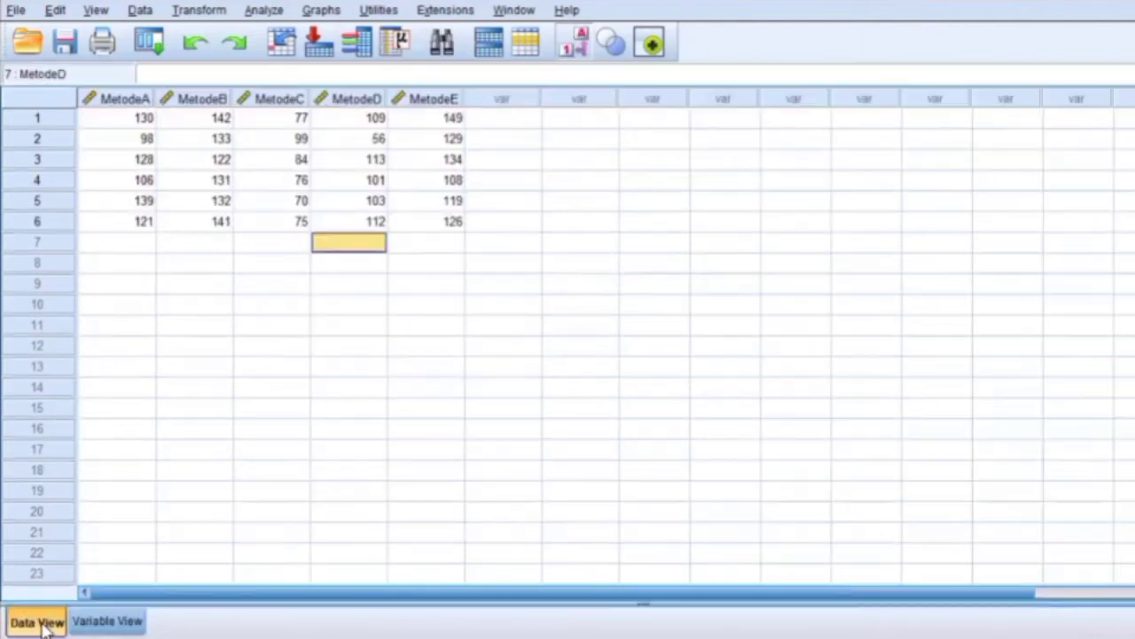
Open a Factor Analysis under dimension reduction and check that MetodeA to MetodeE are its variables.
left_click(264, 11)
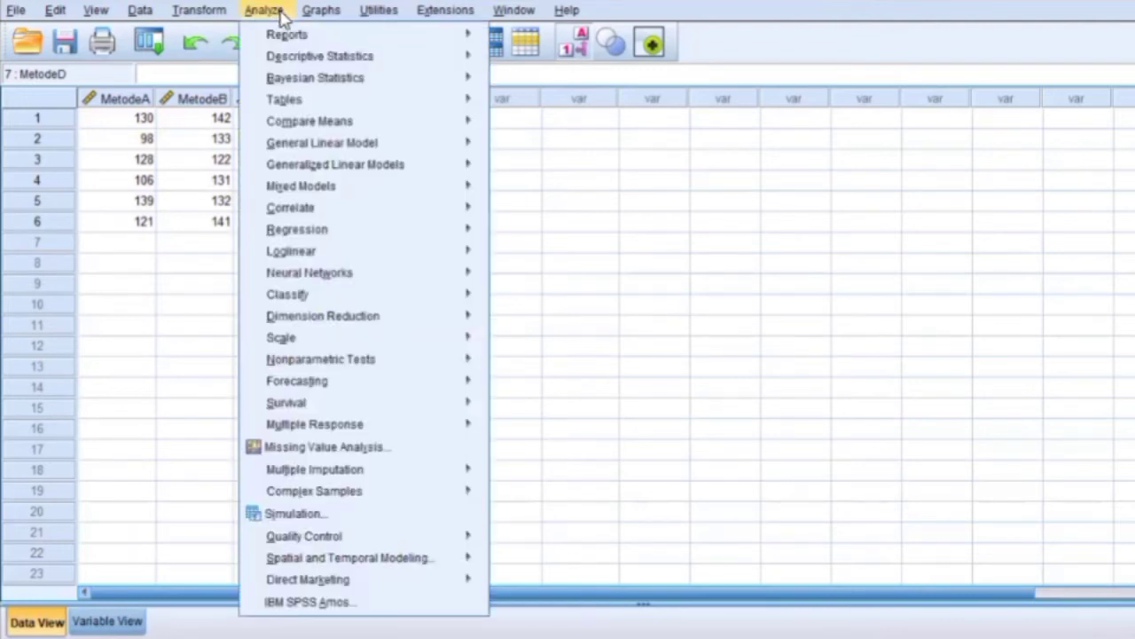
mouse_move(374, 328)
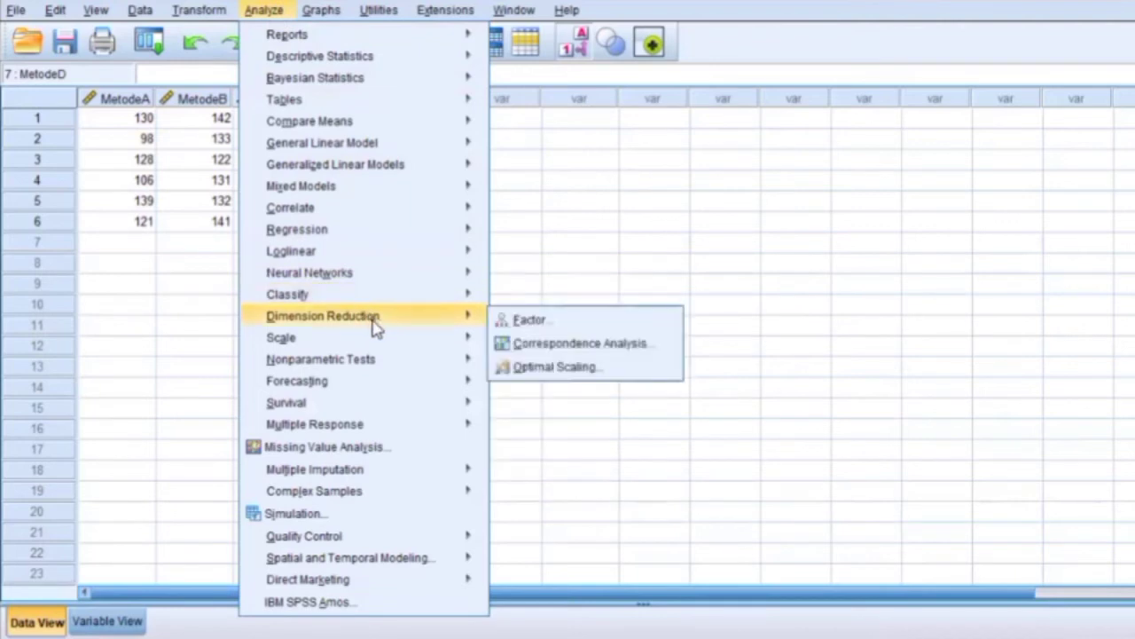
left_click(538, 329)
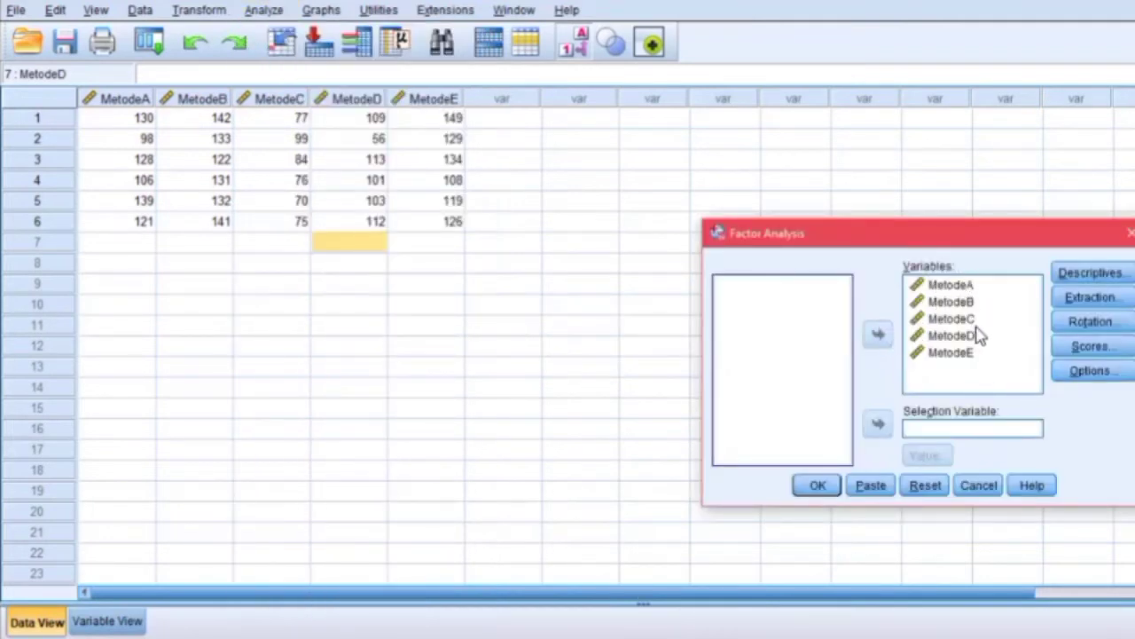
left_click(963, 286)
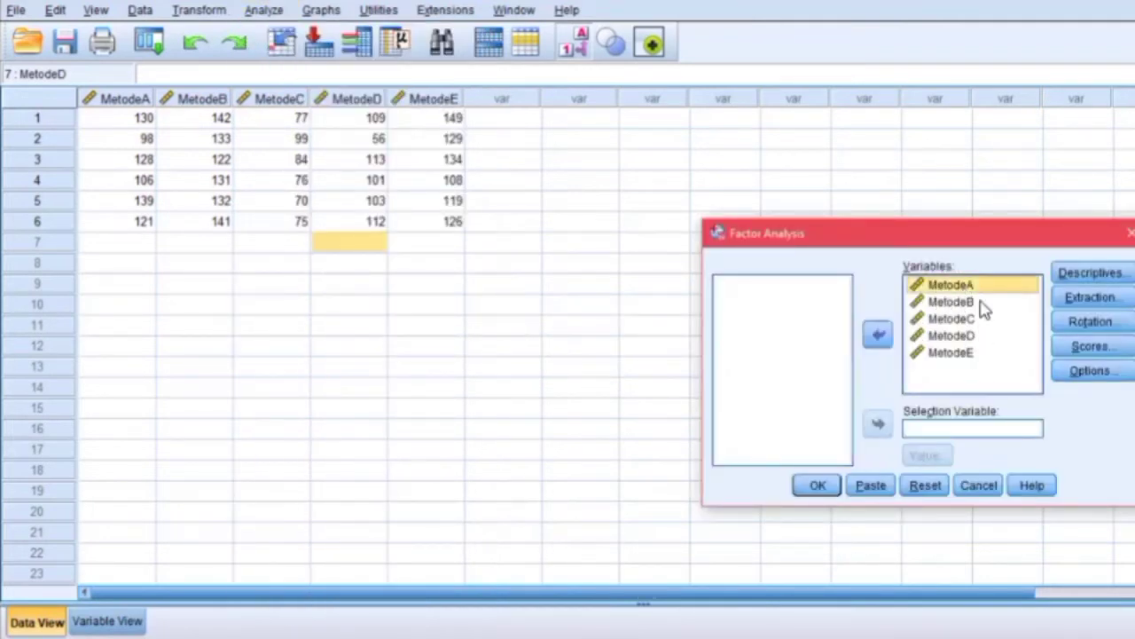
left_click(980, 318)
left_click(971, 335)
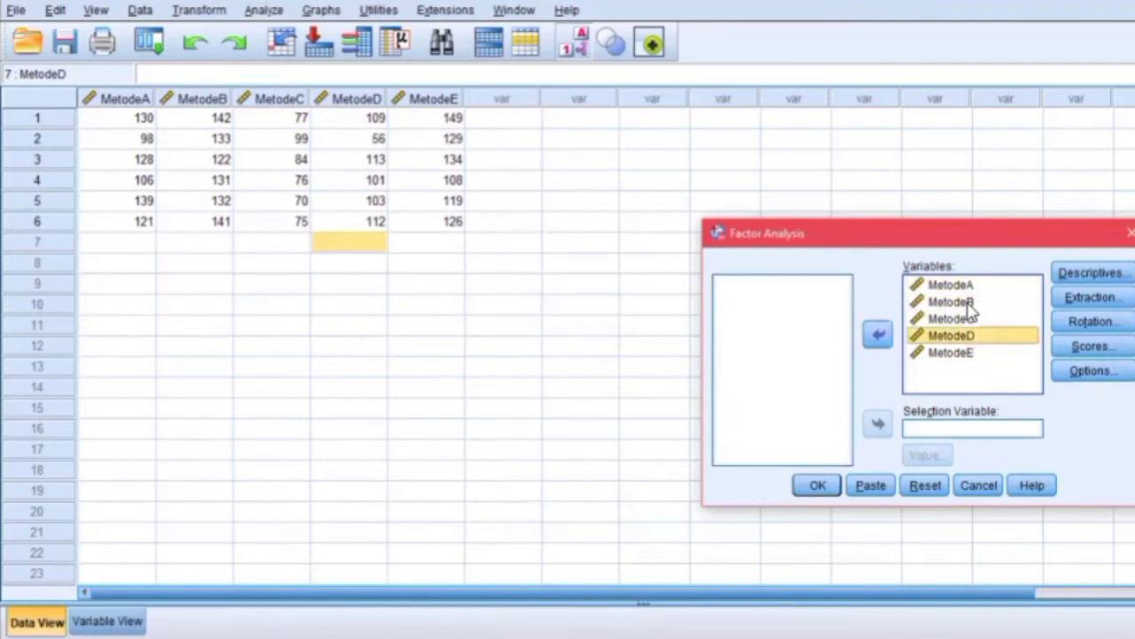
left_click(970, 302)
left_click(974, 286)
Confirm the factor descriptives with Initial solution and KMO and Bartlett's test of sphericity, and run the analysis.
left_click(1065, 276)
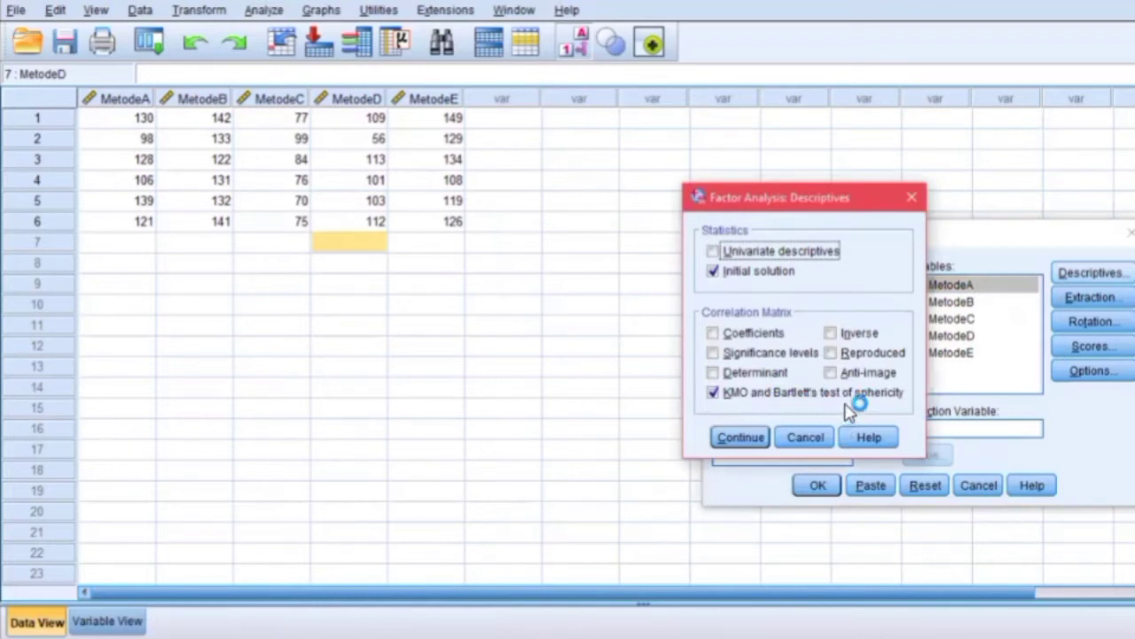
left_click(739, 437)
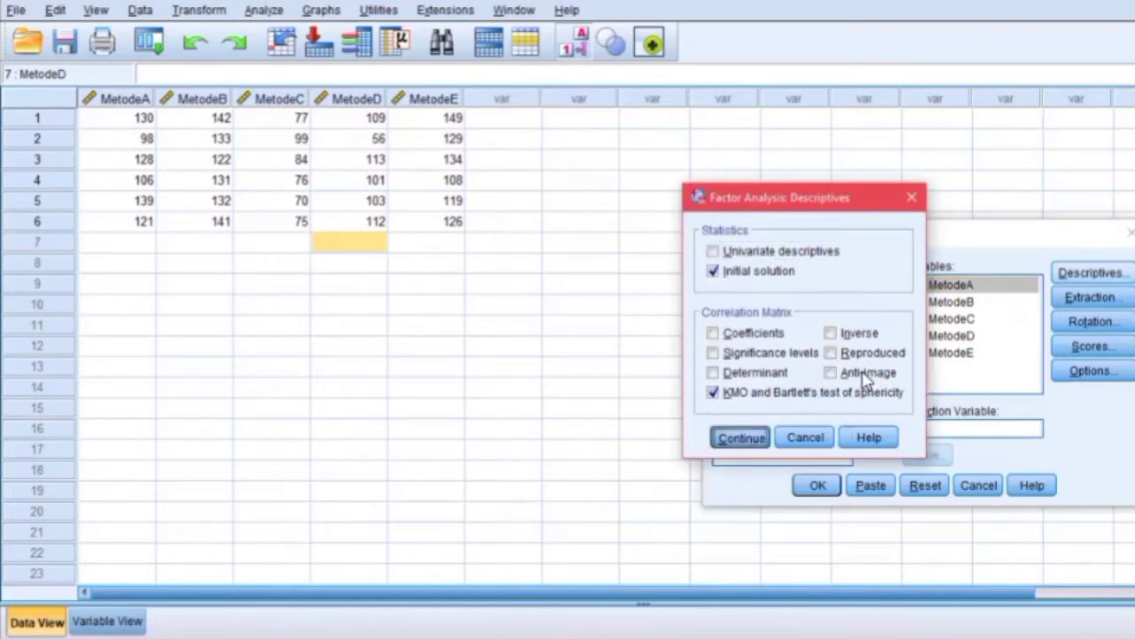
left_click(810, 491)
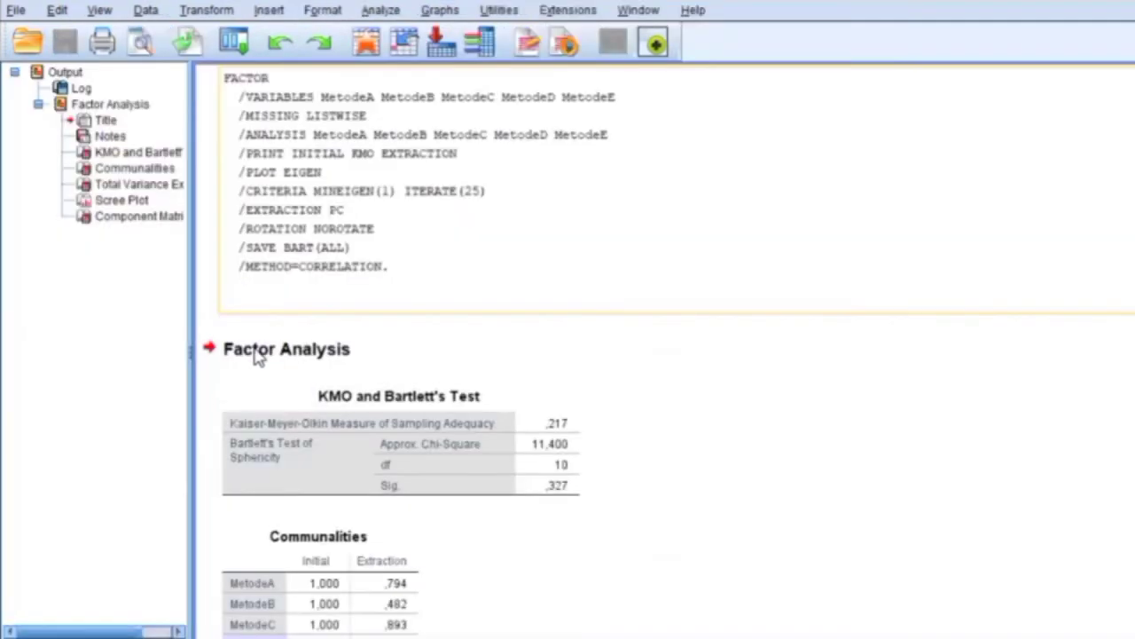
left_click(572, 105)
left_click(362, 442)
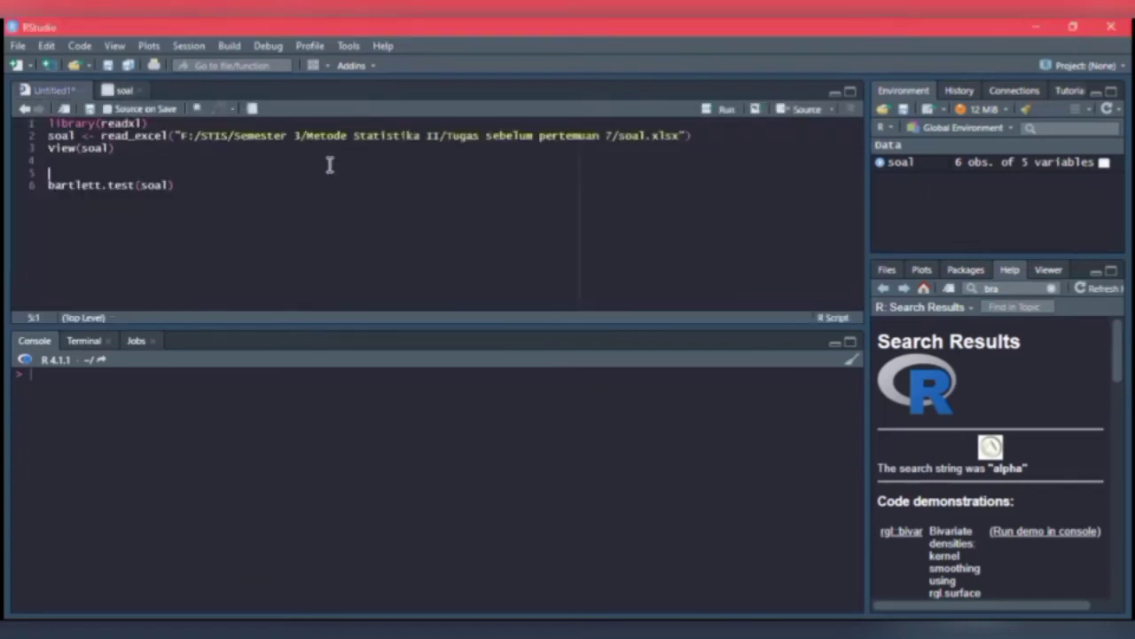
Switch to RStudio and review the soal data, the Excel import option and the script line that reads soal.xlsx.
left_click(119, 91)
left_click(929, 108)
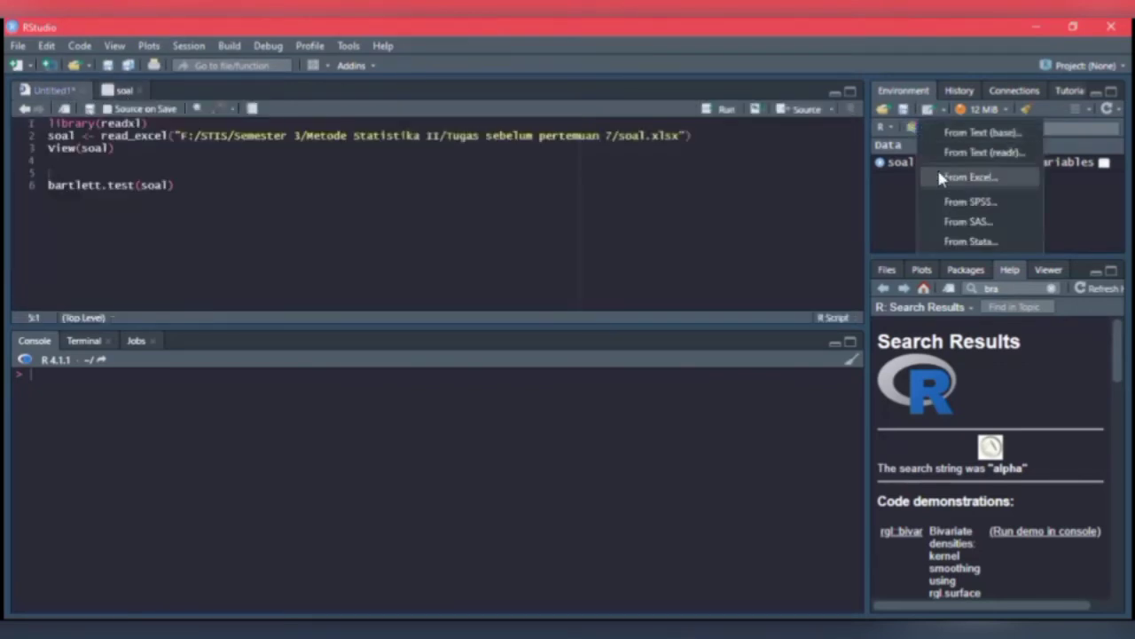
left_click(137, 169)
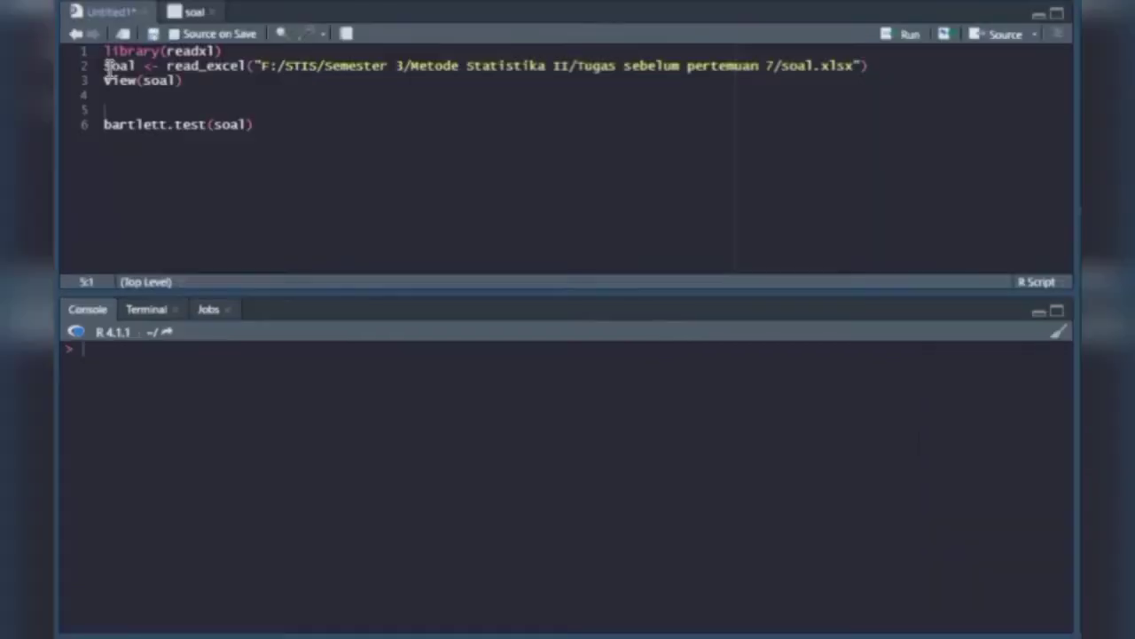
left_click_drag(48, 135, 75, 137)
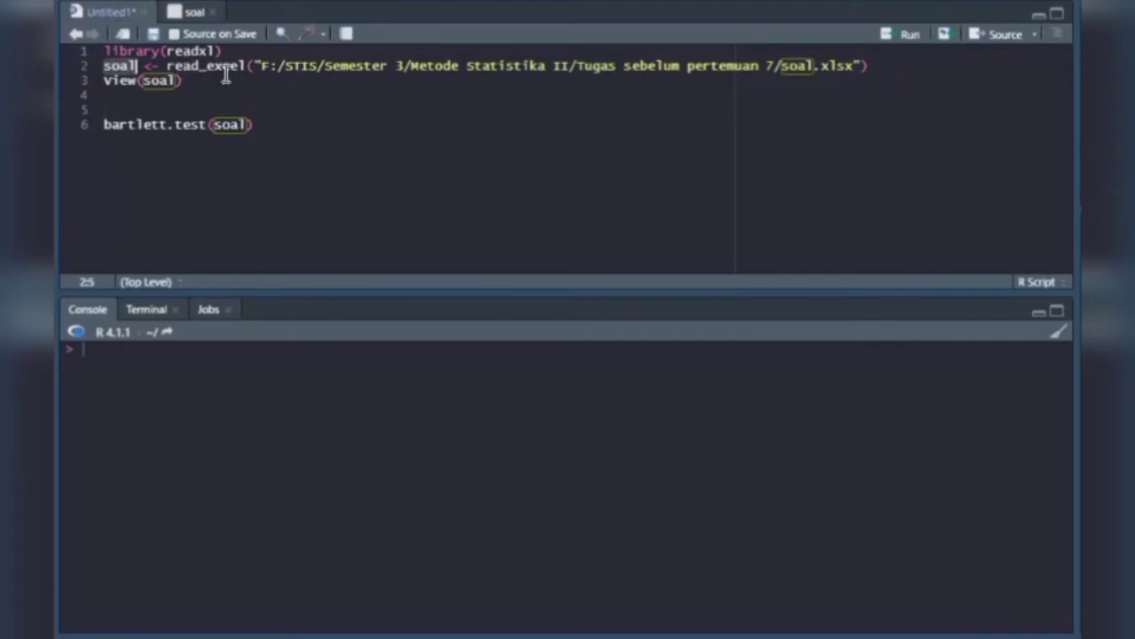
Run the three script lines that load readxl, read soal.xlsx into soal and view the data.
left_click(278, 66)
left_click_drag(553, 78, 857, 70)
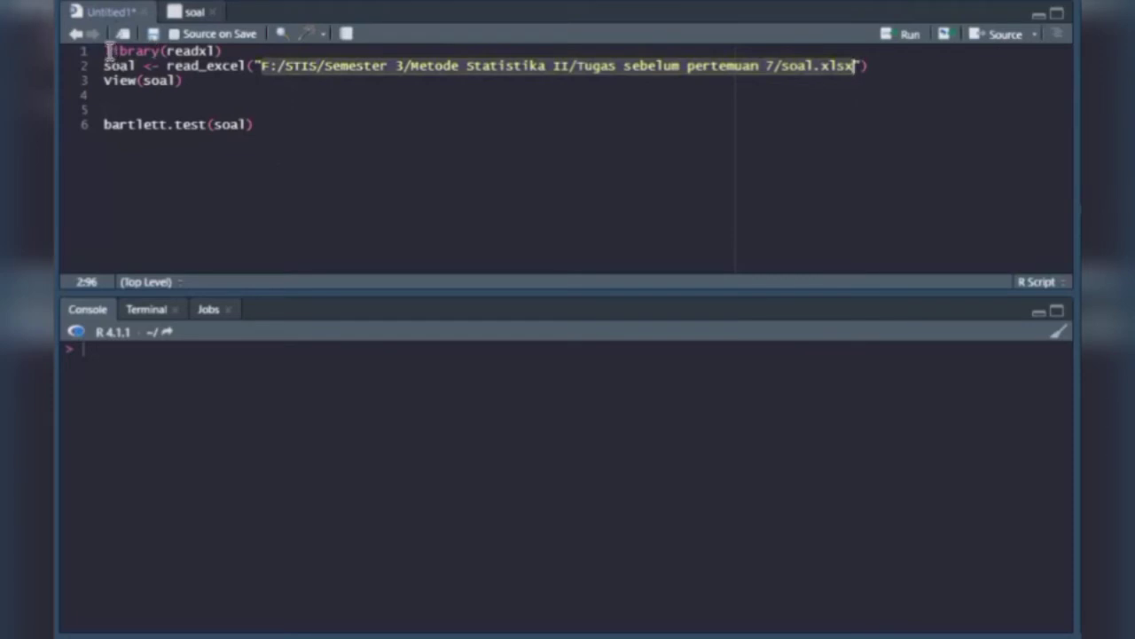
left_click_drag(108, 51, 236, 66)
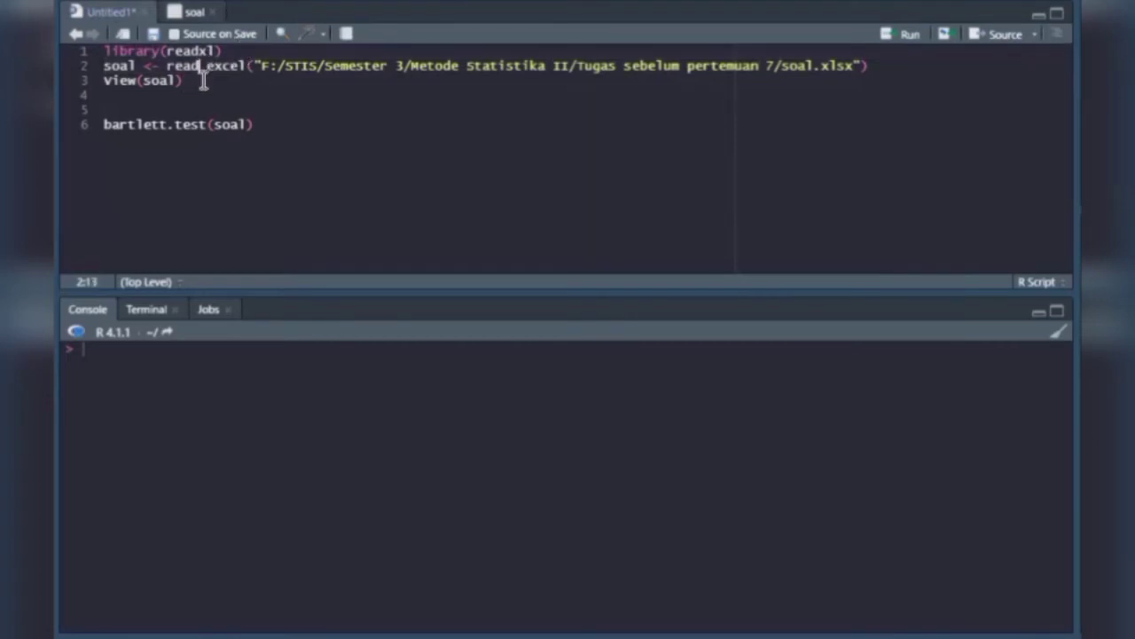
left_click(167, 65)
left_click_drag(110, 53, 106, 51)
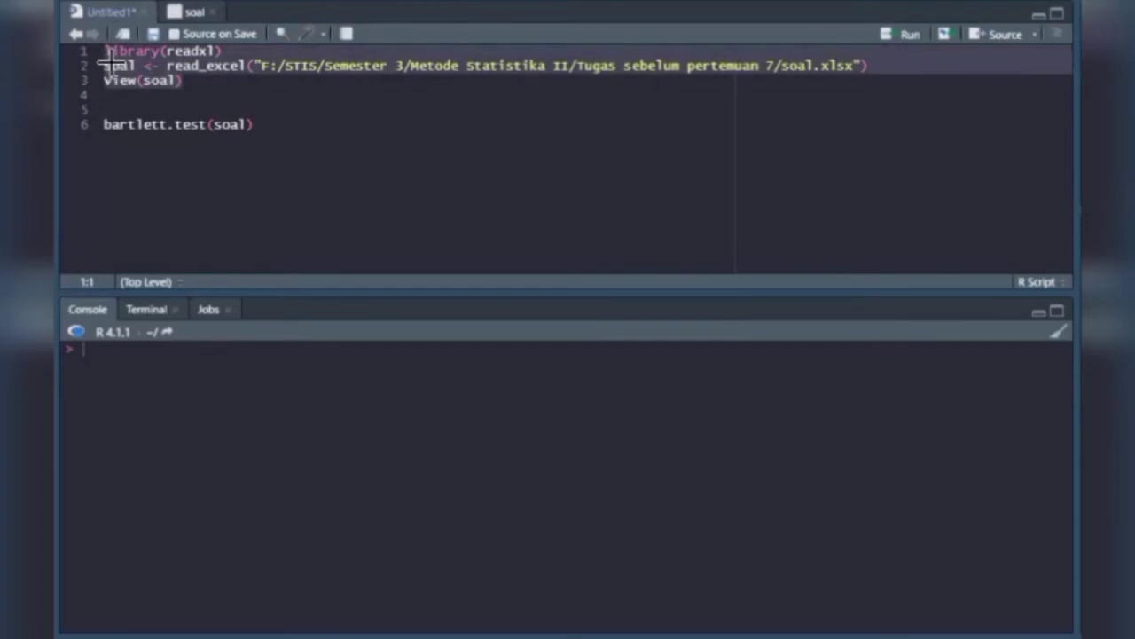
key("ctrl+Return")
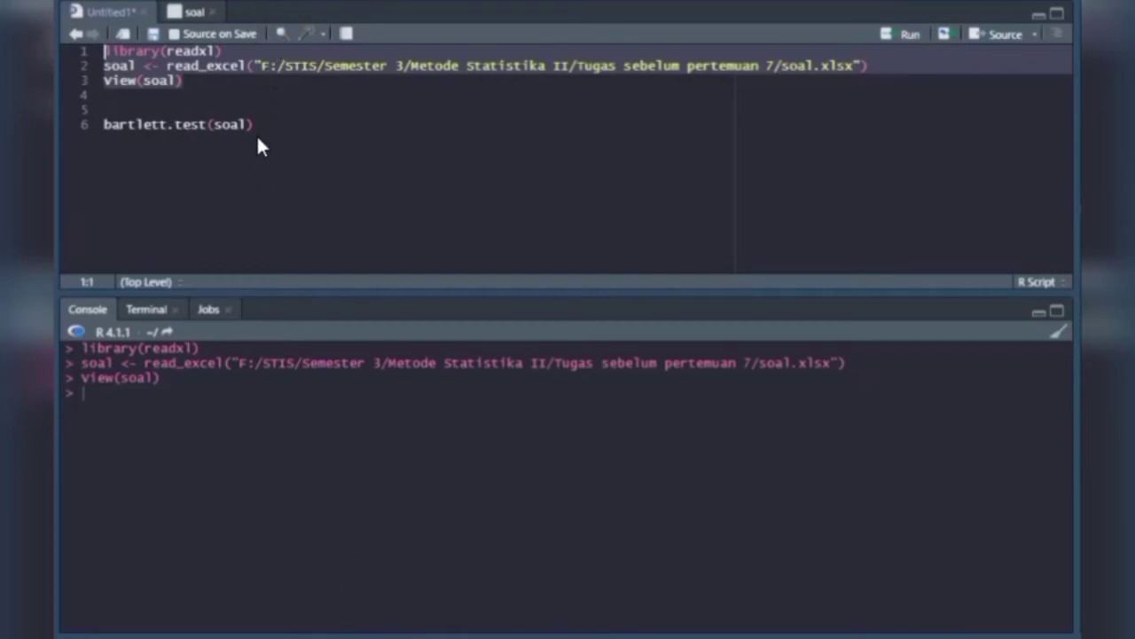
Run the script line bartlett.test(soal) to test the homogeneity of variances.
left_click(228, 125)
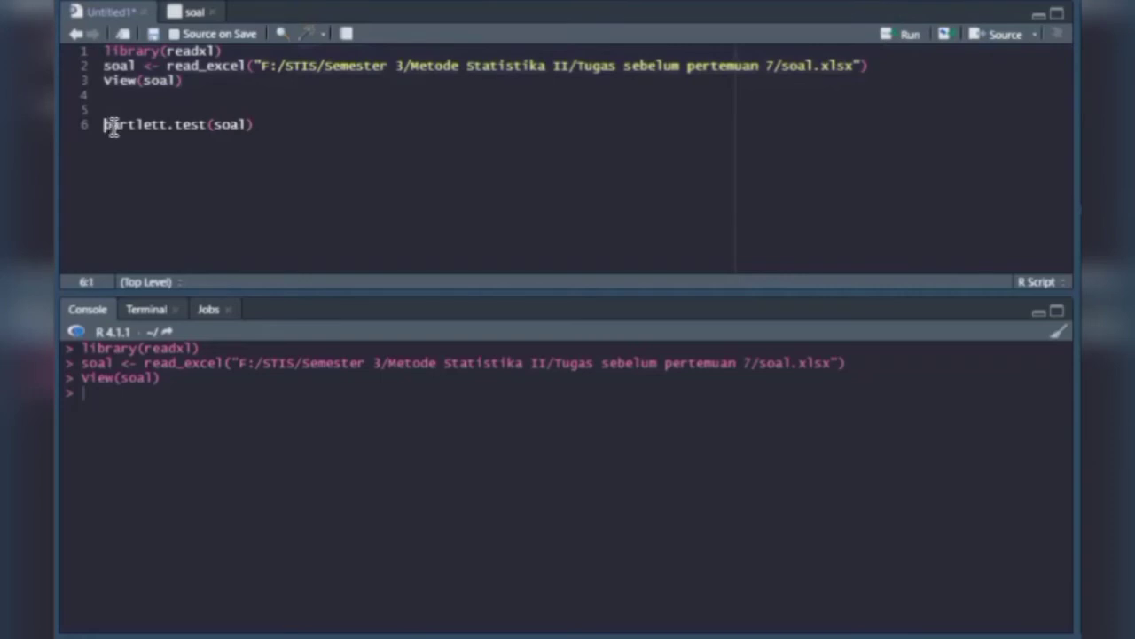
left_click_drag(114, 126, 211, 126)
left_click(179, 125)
left_click(220, 125)
double_click(228, 125)
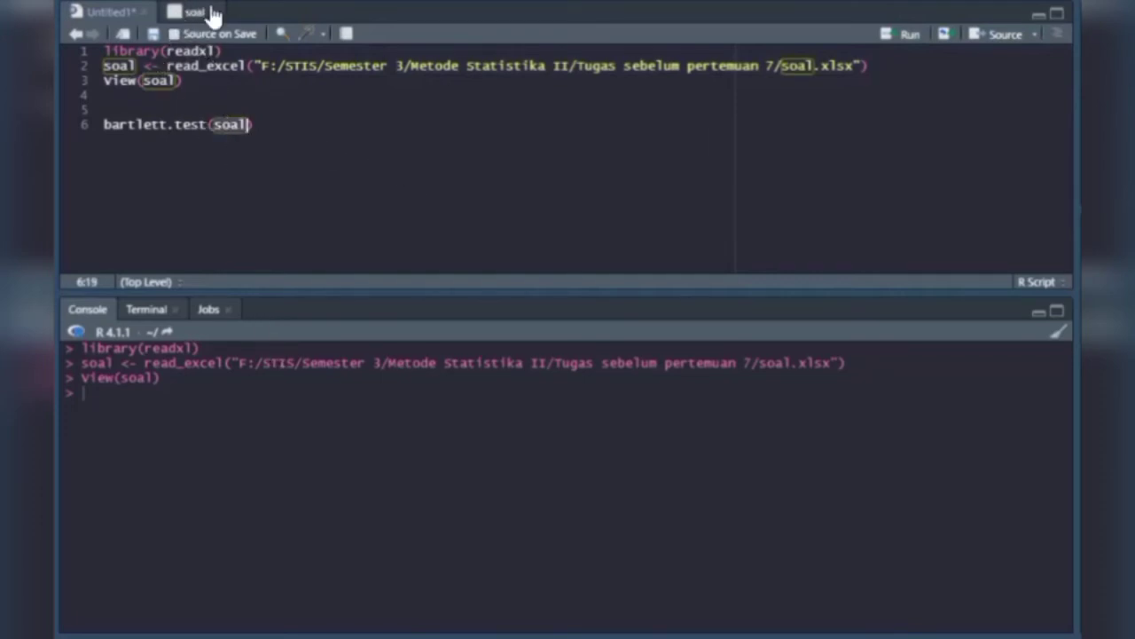
left_click(216, 124)
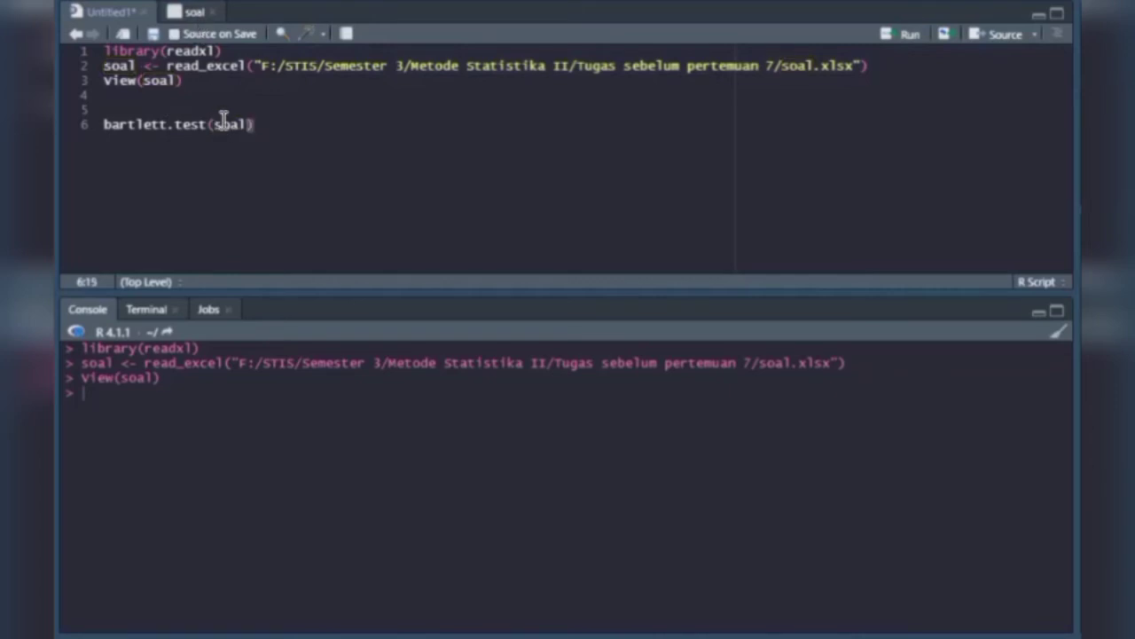
left_click(241, 124)
left_click(263, 124)
key("ctrl+Return")
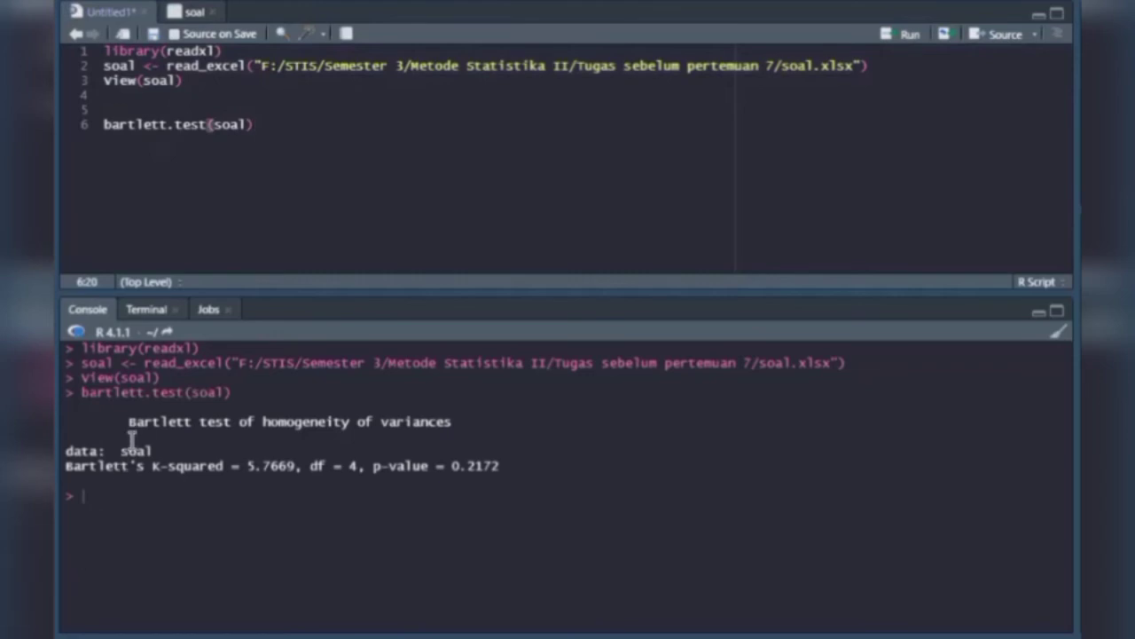
Examine the Bartlett test's title, data name and K-squared, and look up the chi-square table's critical value for 4 degrees of freedom at alpha 0.05.
triple_click(238, 430)
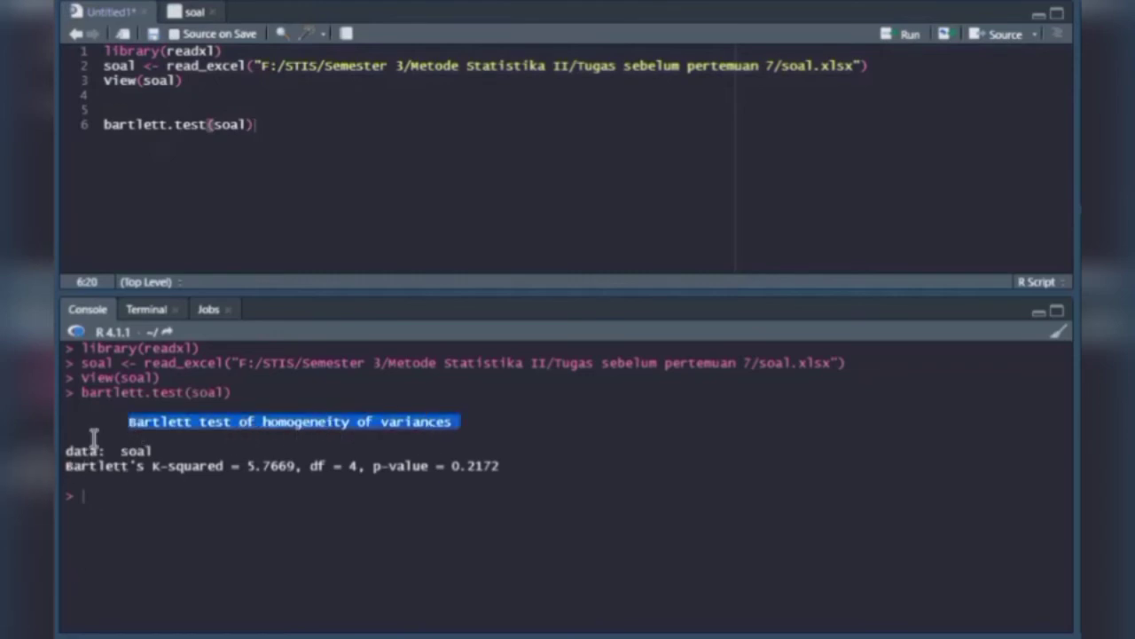
left_click_drag(115, 450, 151, 450)
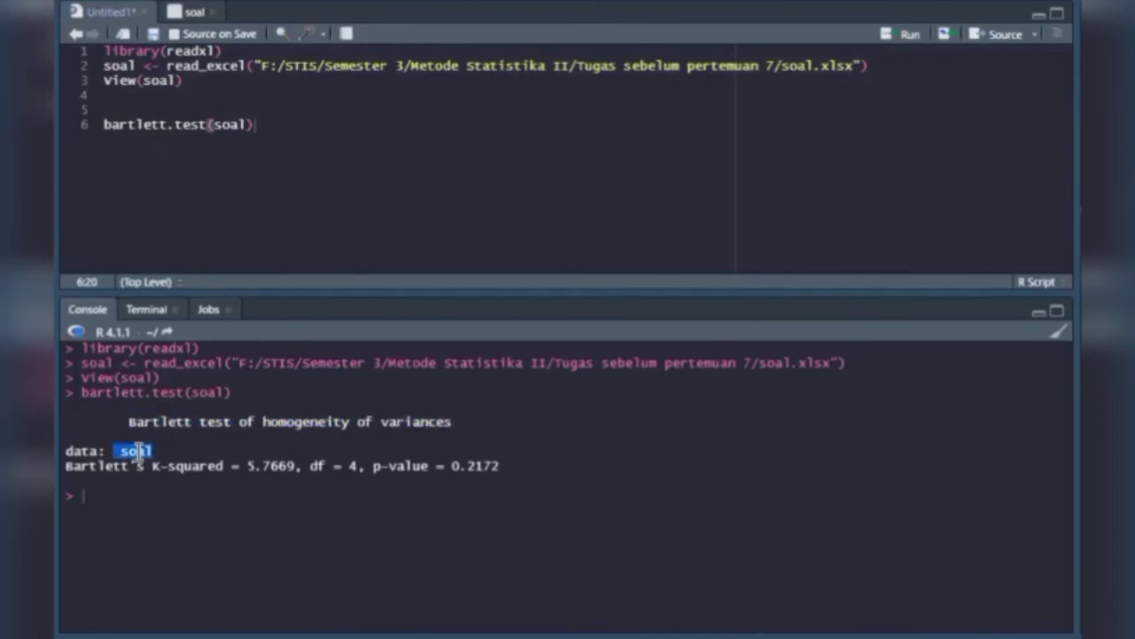
left_click(139, 451)
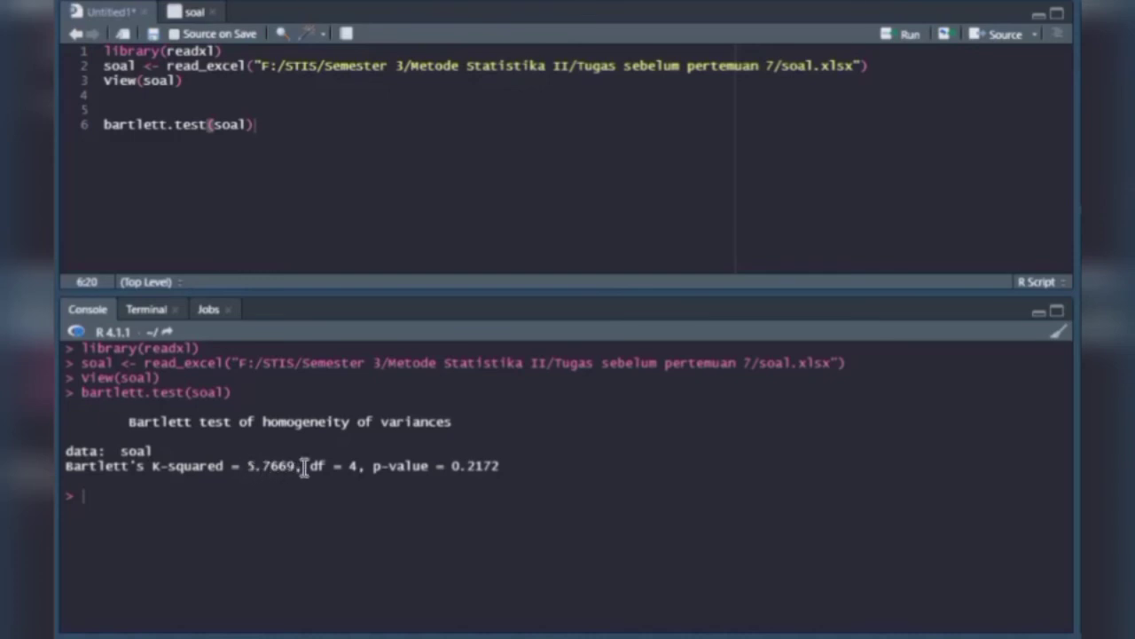
left_click_drag(153, 470, 291, 471)
left_click(189, 464)
left_click_drag(157, 465, 293, 461)
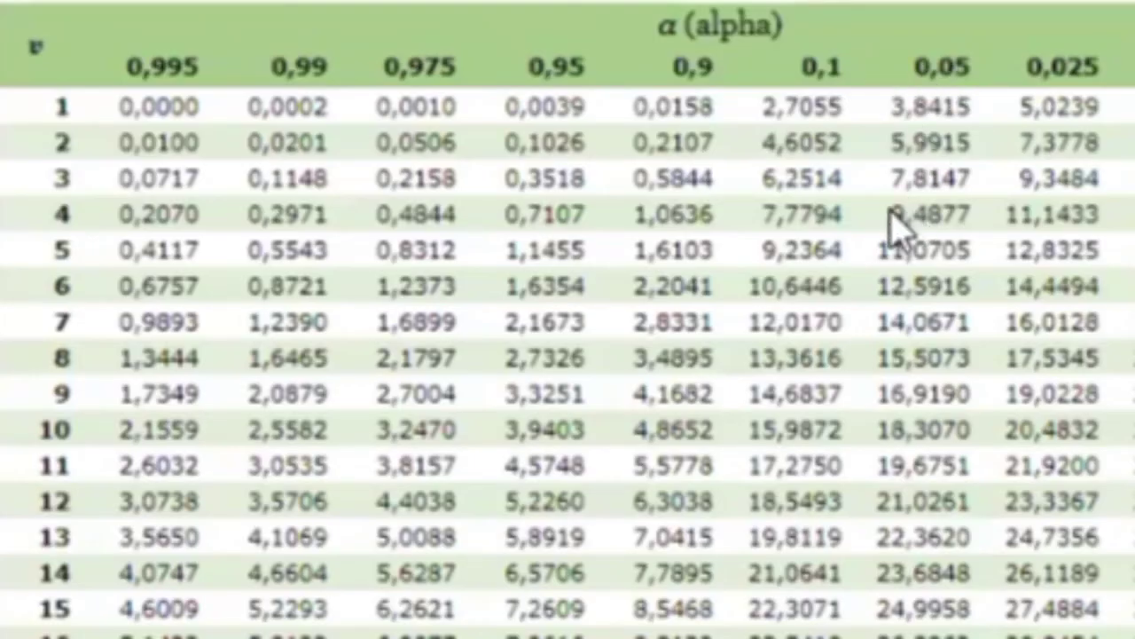
double_click(974, 220)
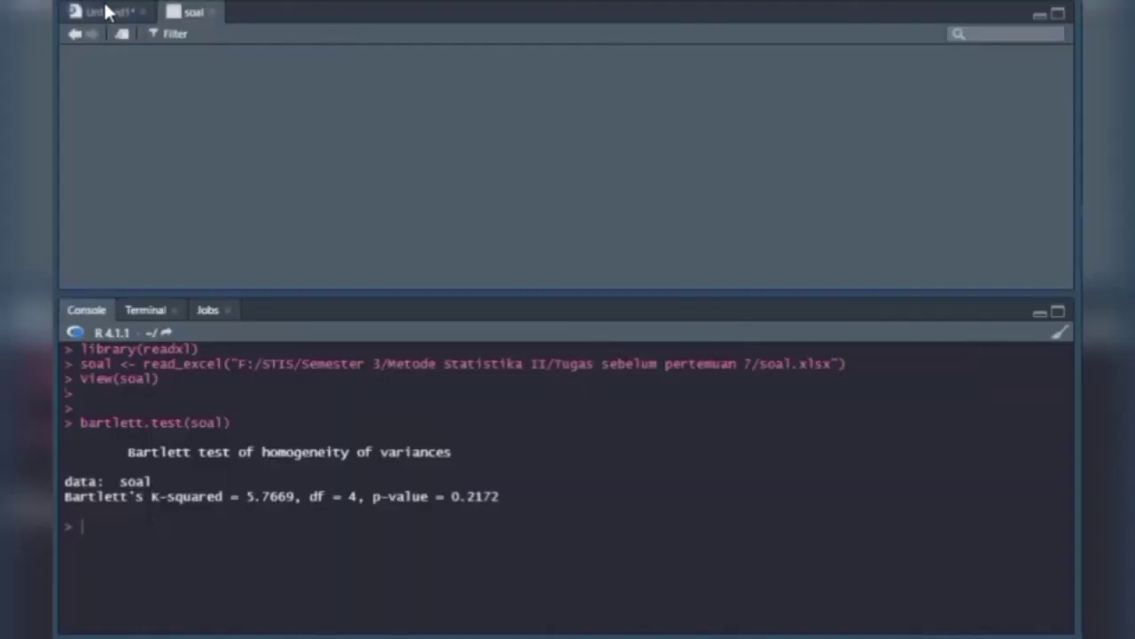
Return to the script and evaluate 5.7669 > 9.4877 in the console to compare K-squared with the critical value.
left_click(104, 8)
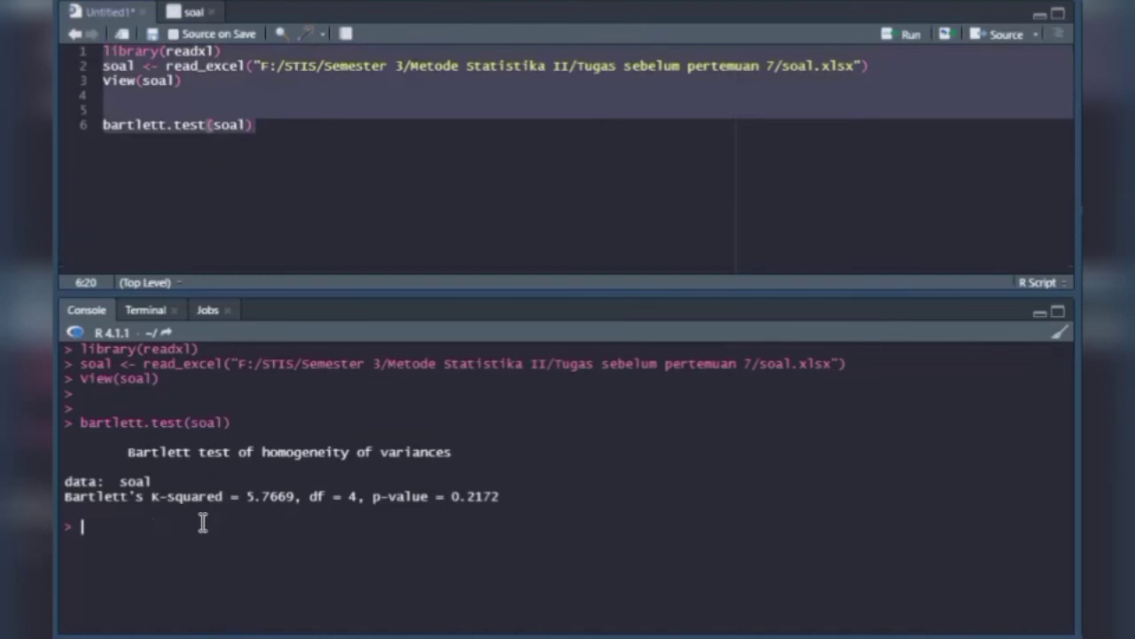
type("5.7669")
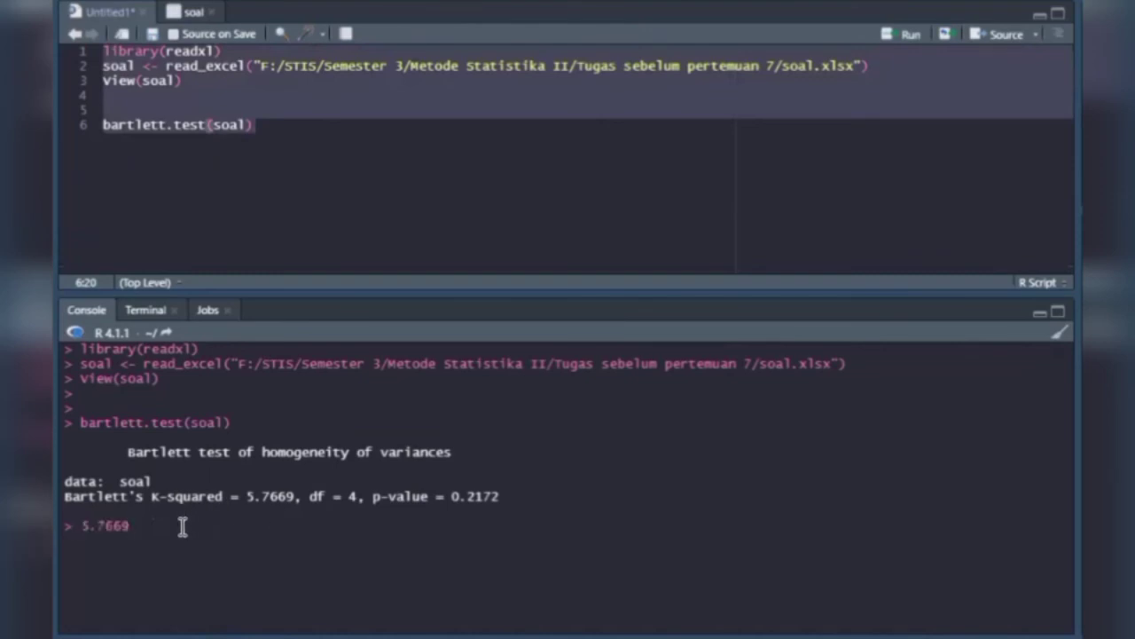
left_click(94, 527)
key("BackSpace")
type(",")
left_click(133, 533)
left_click(94, 526)
key("BackSpace")
type(".")
type("9.4877")
key("Return")
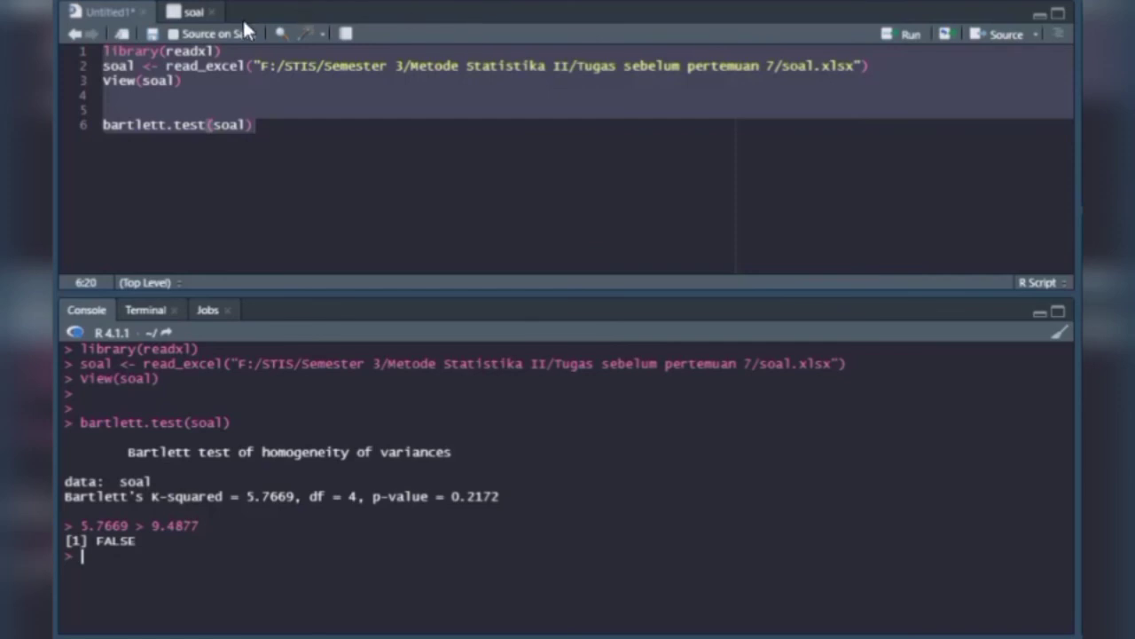
Evaluate 0.2172 > 0.05 in the console to compare the p-value with alpha, and display the soal data table.
left_click(188, 14)
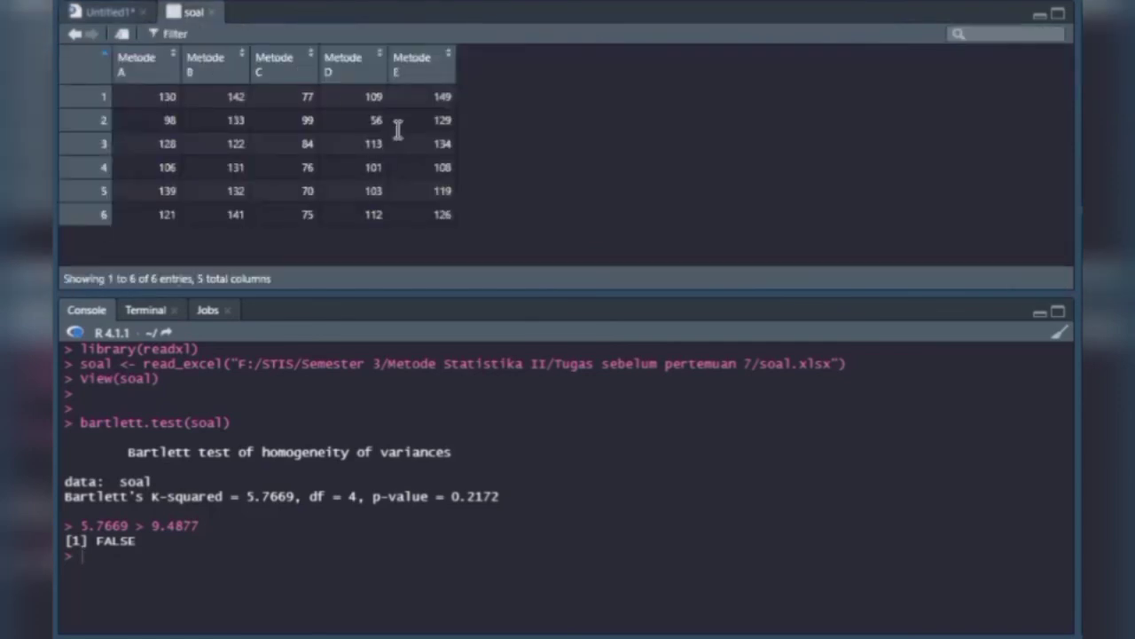
left_click(100, 12)
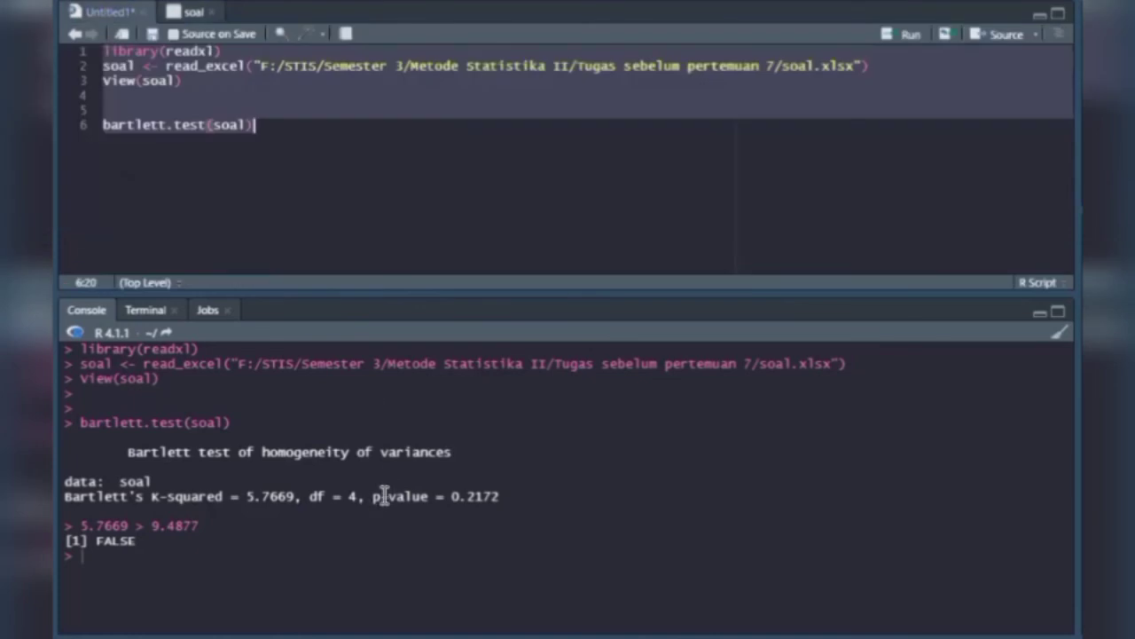
left_click_drag(374, 495, 499, 495)
left_click(457, 499)
left_click(462, 493)
left_click_drag(449, 494, 517, 495)
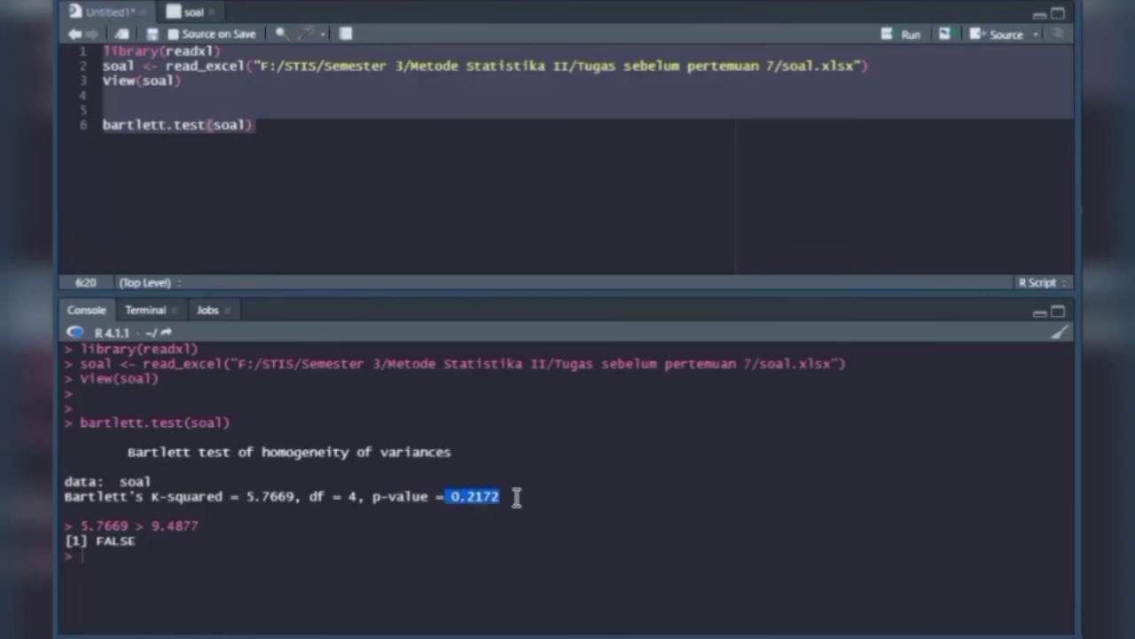
left_click(461, 497)
left_click_drag(450, 494, 514, 494)
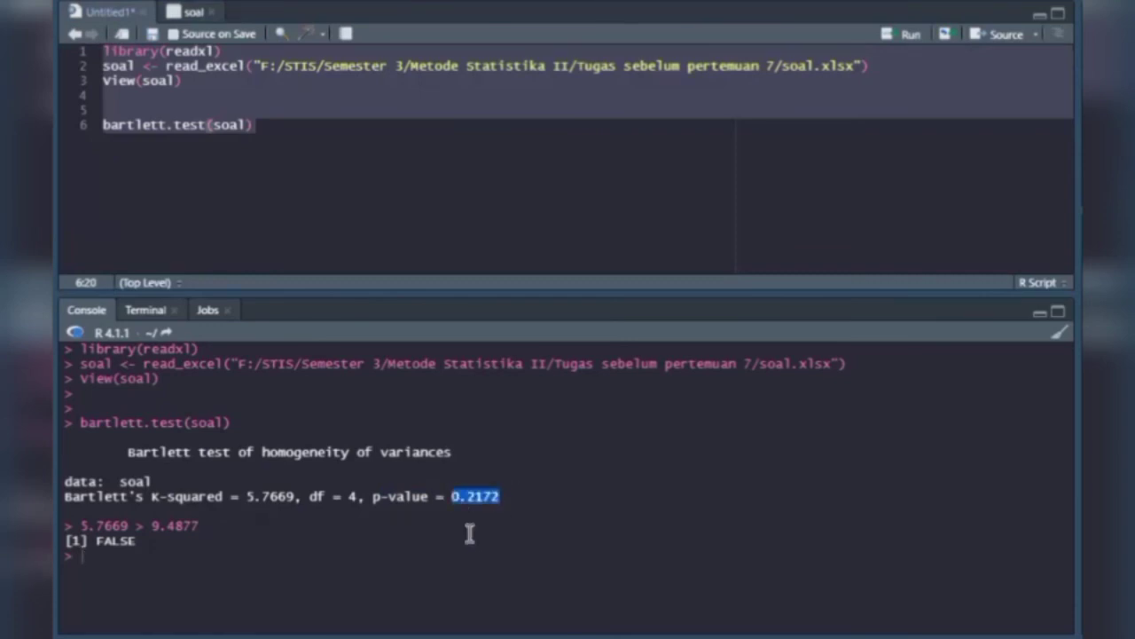
left_click(258, 555)
type("0.2172")
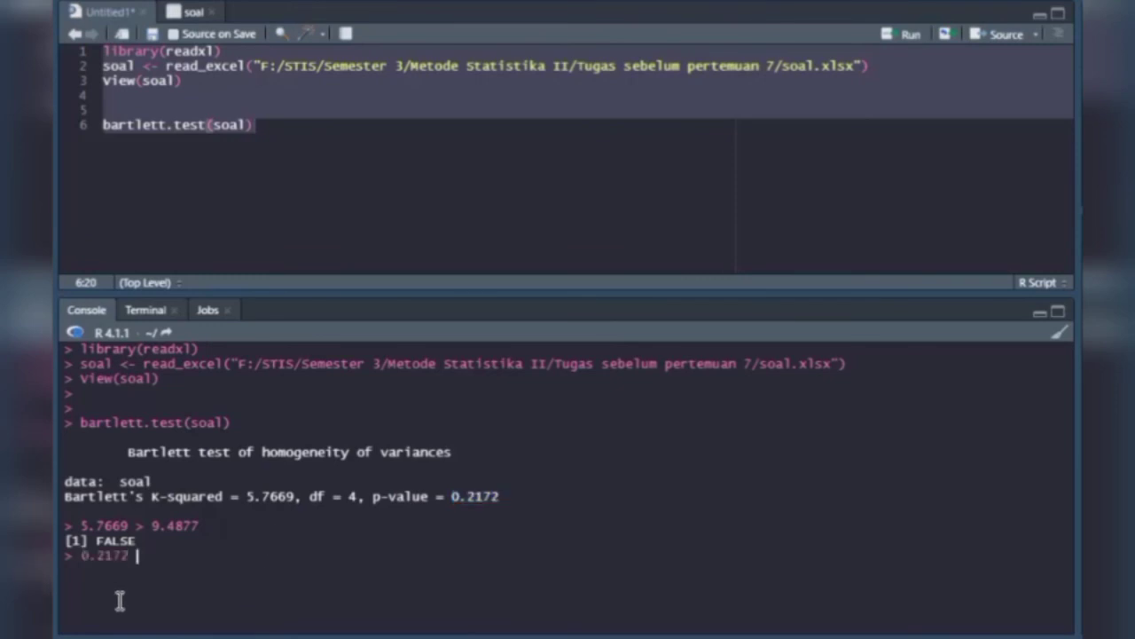
type("> 0.05")
key("Return")
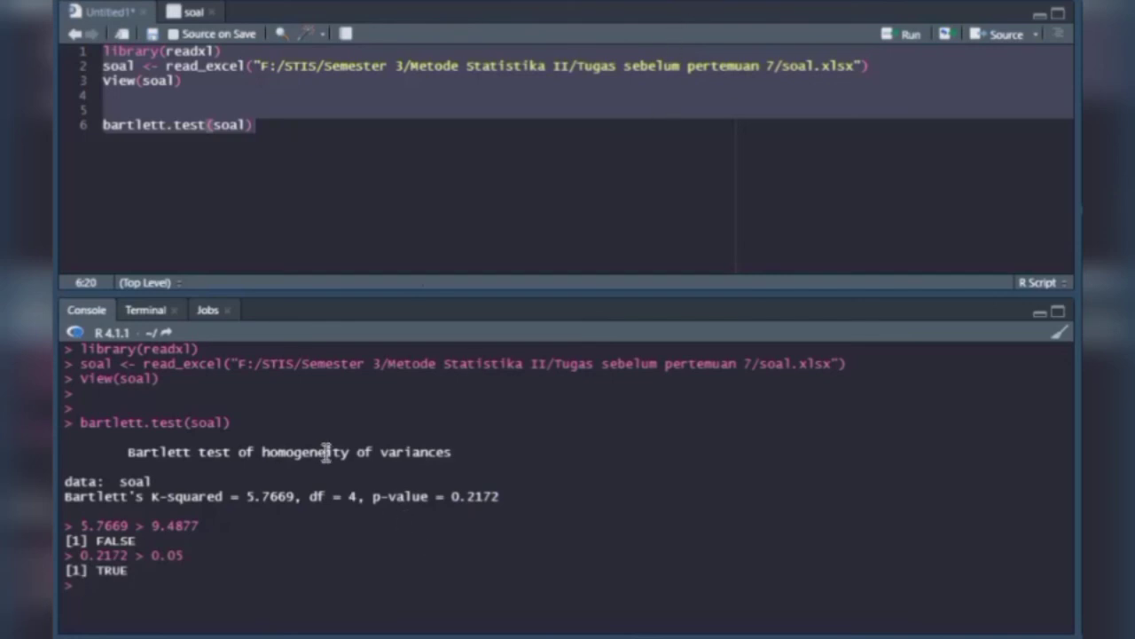
left_click(188, 12)
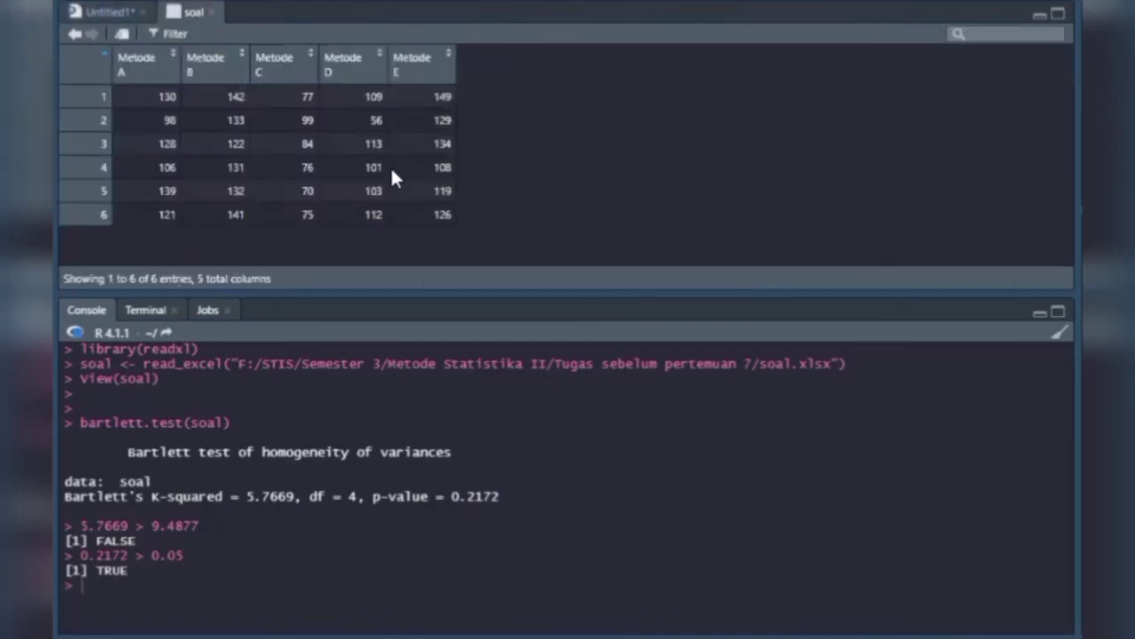